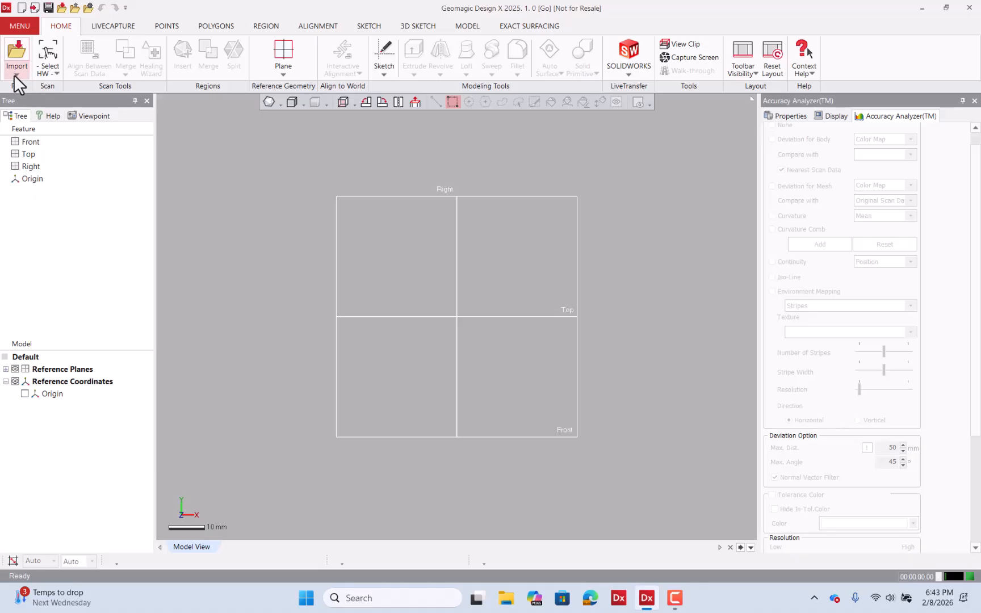
Import the Seat_Back.stl scan from the Day_III training folder
left_click(15, 75)
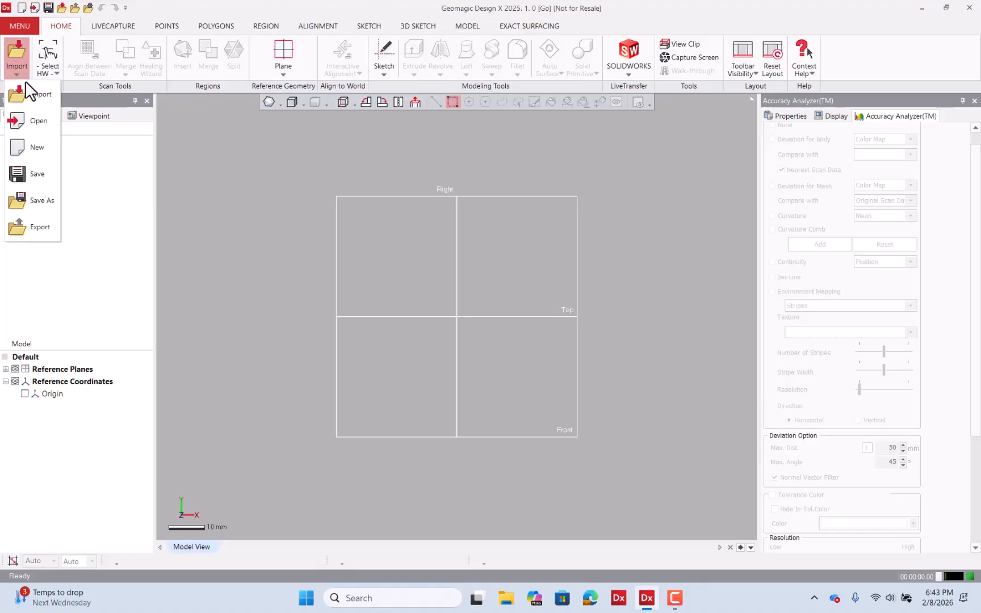
left_click(41, 92)
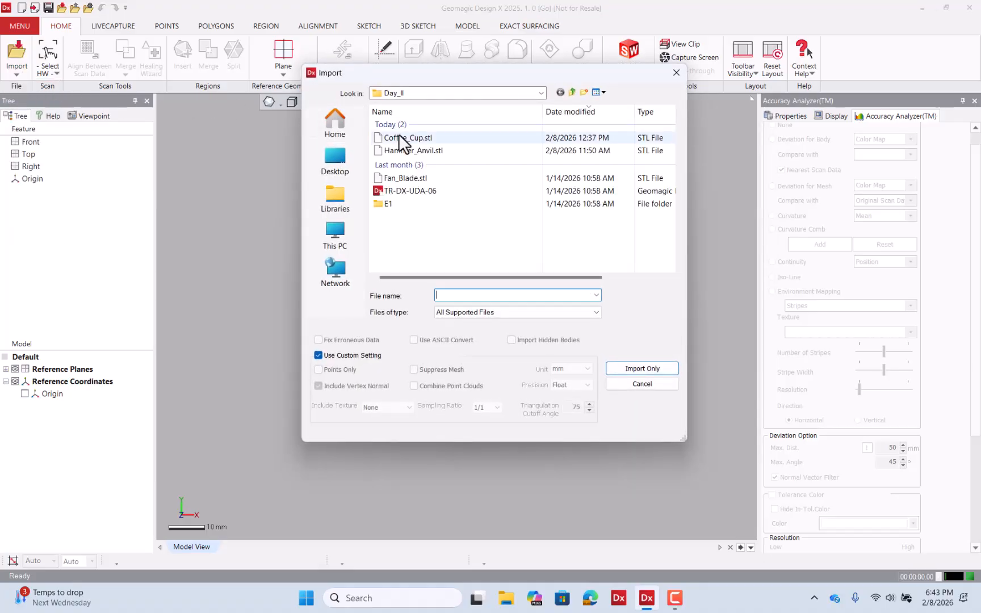
left_click(572, 91)
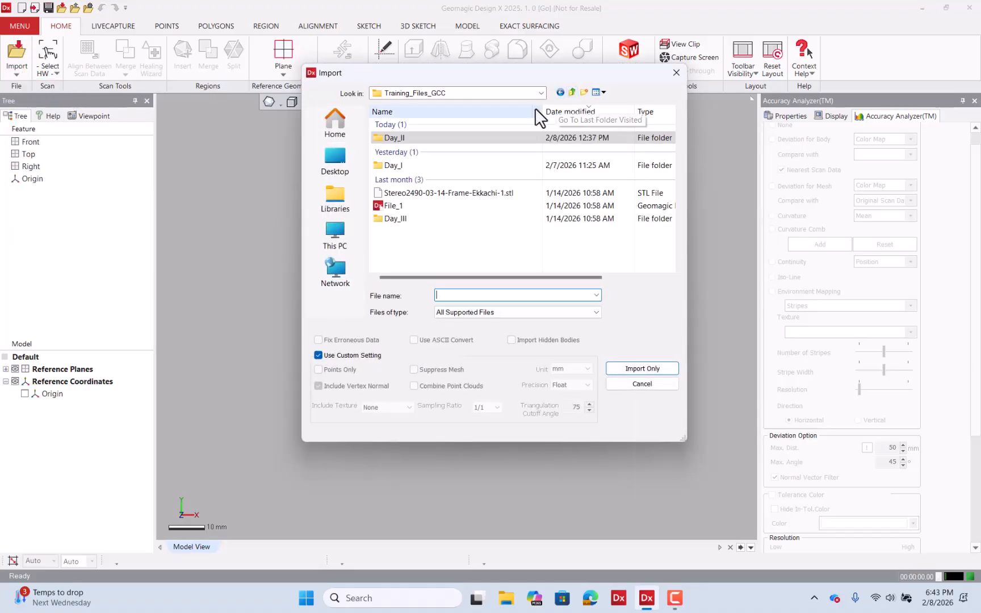
double_click(410, 219)
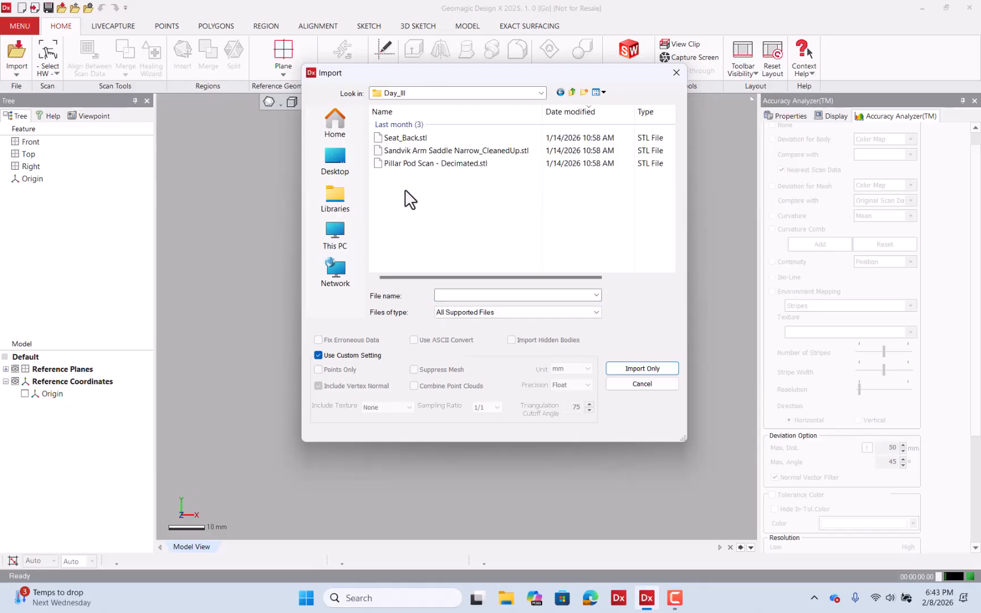
left_click(431, 138)
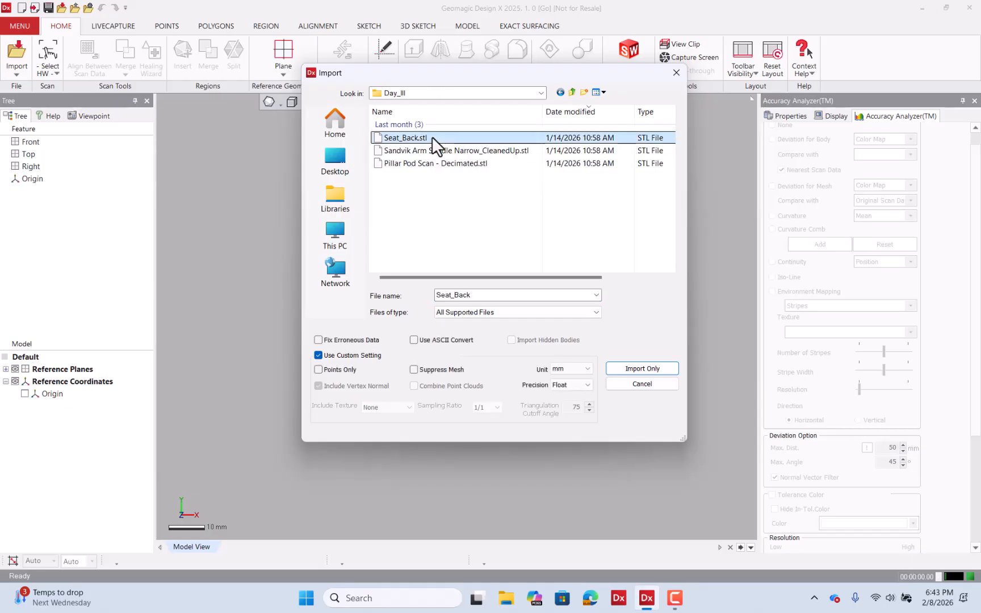
left_click(629, 367)
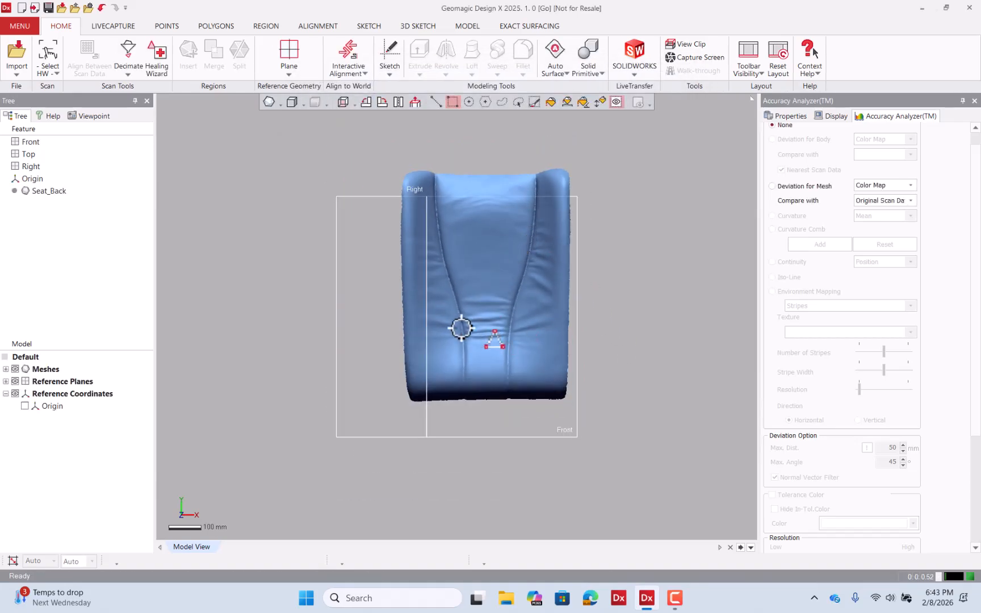
Hide the reference planes and reference coordinates so only the seat back mesh is displayed
right_click_drag(459, 326, 372, 303)
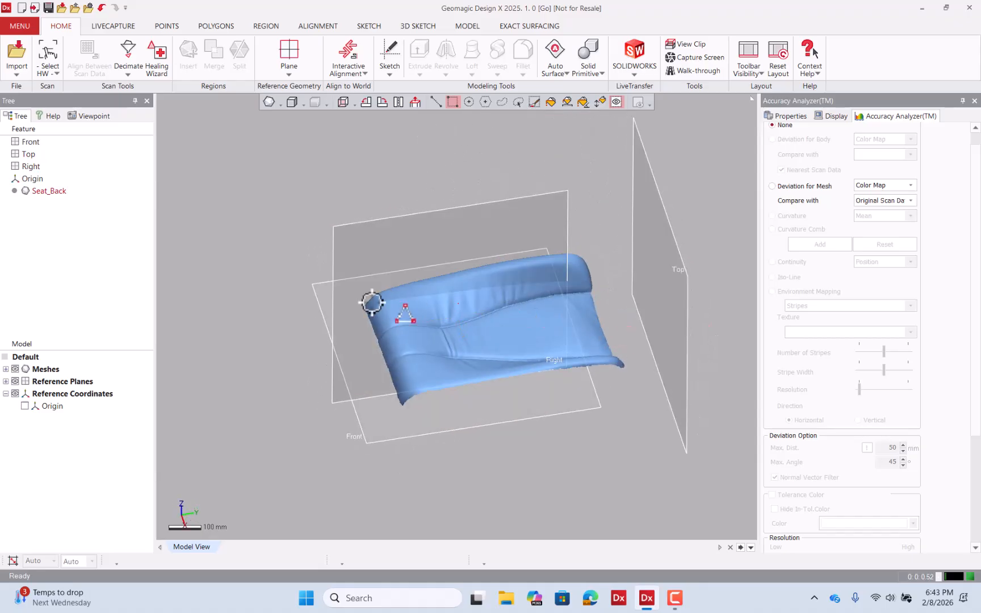
left_click(15, 381)
left_click(14, 393)
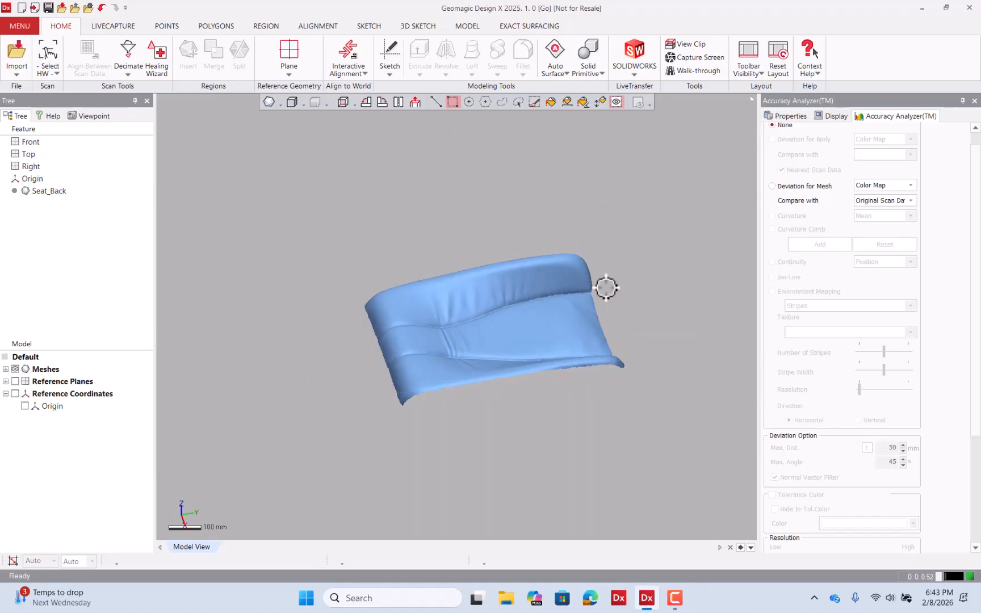
right_click_drag(606, 287, 464, 416)
right_click_drag(527, 247, 446, 258)
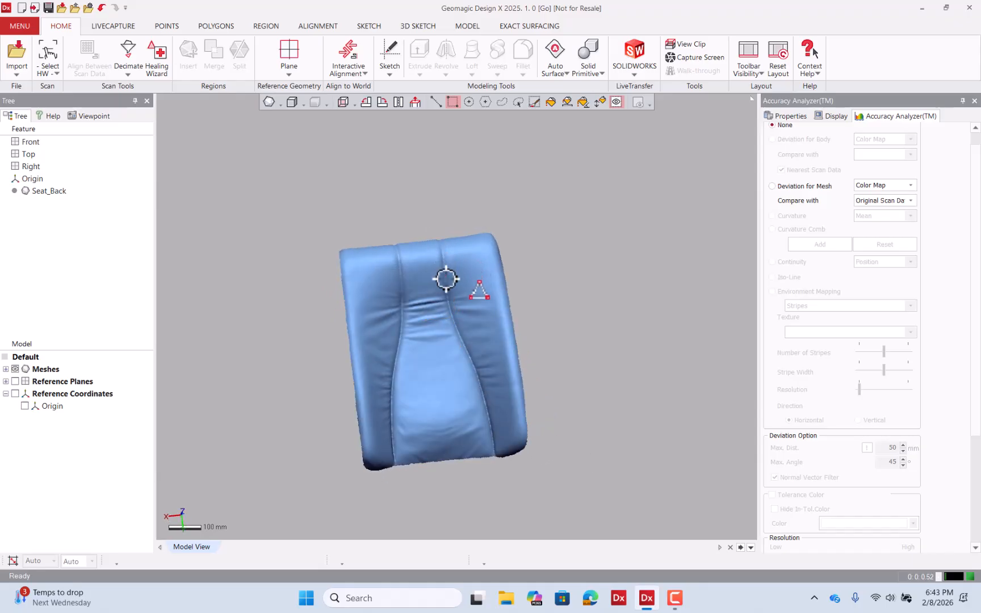
mouse_move(434, 313)
right_mouse_down()
mouse_move(427, 240)
mouse_move(430, 254)
right_mouse_up()
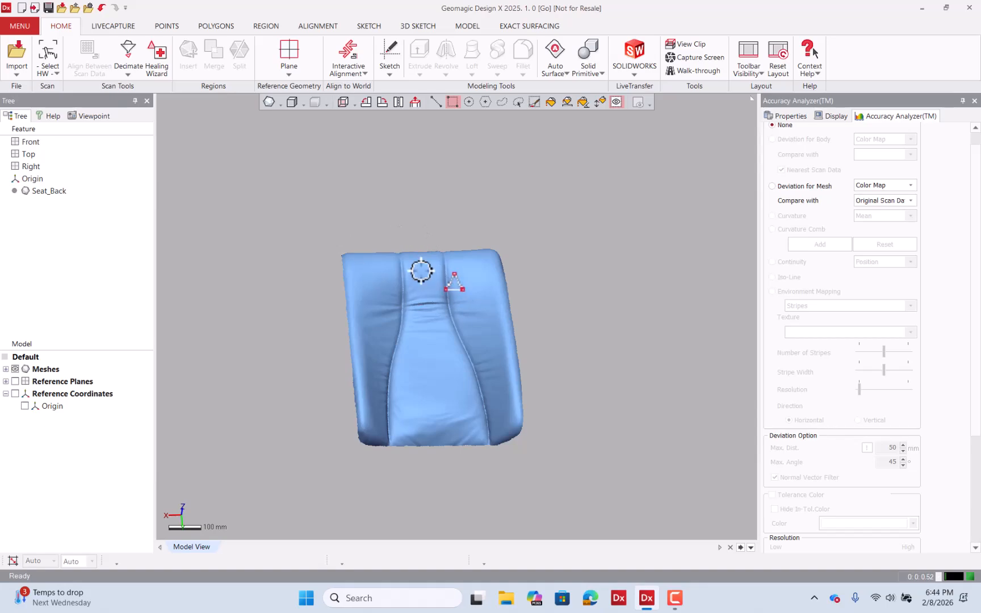
mouse_move(434, 237)
right_mouse_down()
mouse_move(416, 339)
mouse_move(440, 239)
right_mouse_up()
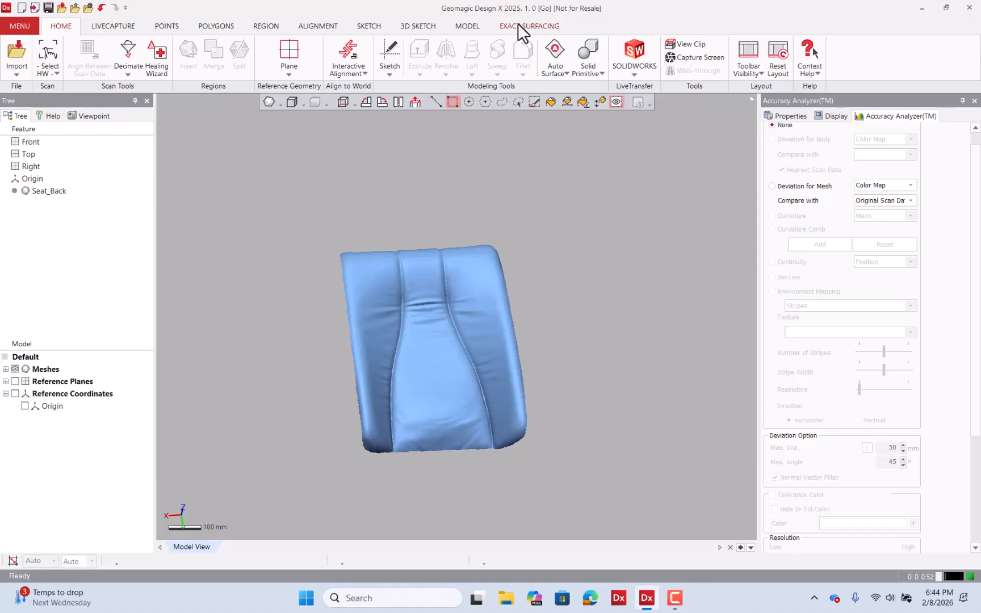
Start Auto Surface on the Seat_Back mesh and set the shape type to Organic
left_click(518, 25)
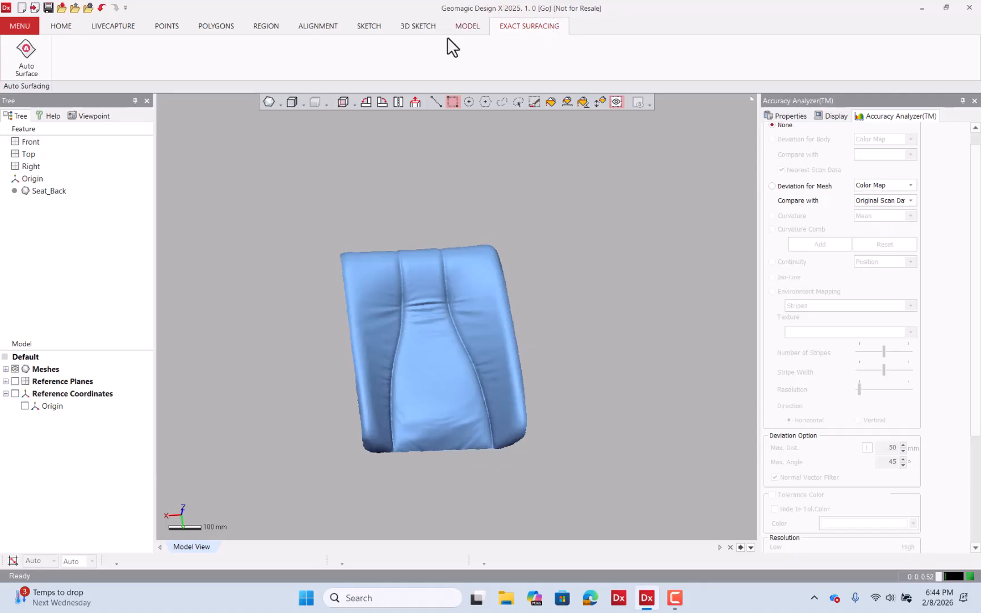
left_click(28, 63)
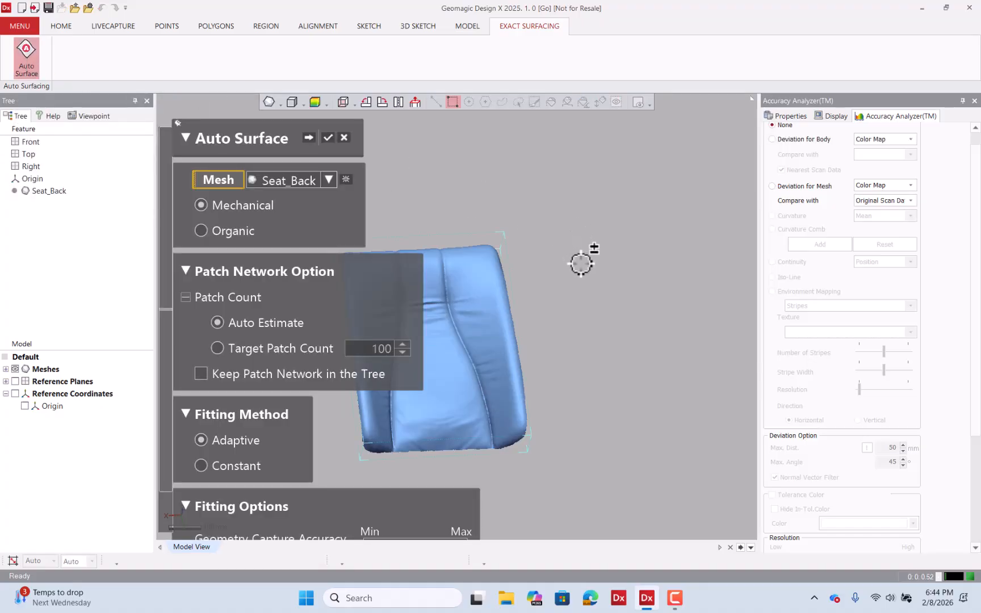
scroll(585, 260, "down", 2)
scroll(592, 268, "down", 1)
scroll(446, 292, "up", 3)
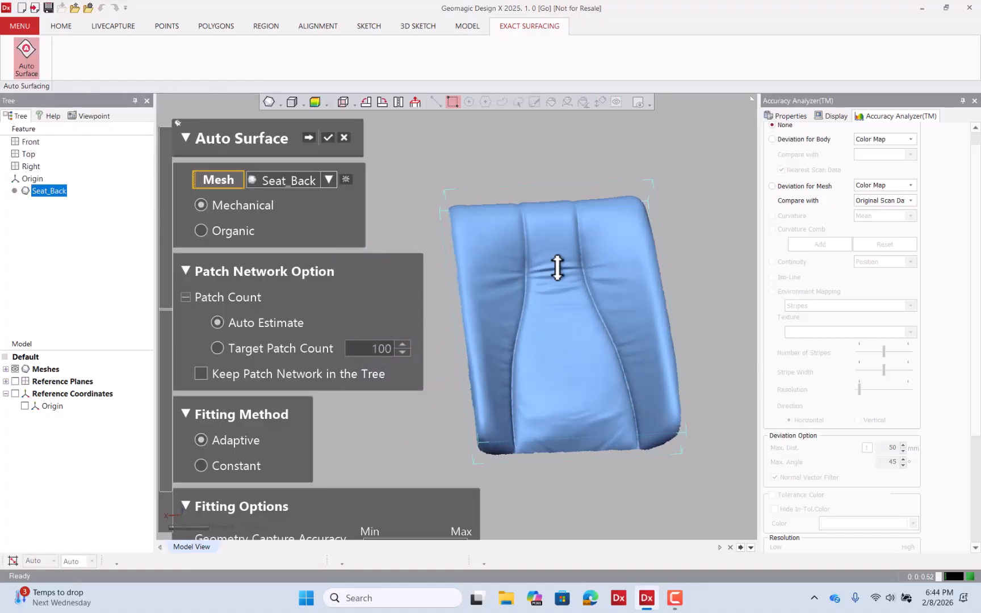
right_click_drag(557, 267, 529, 311)
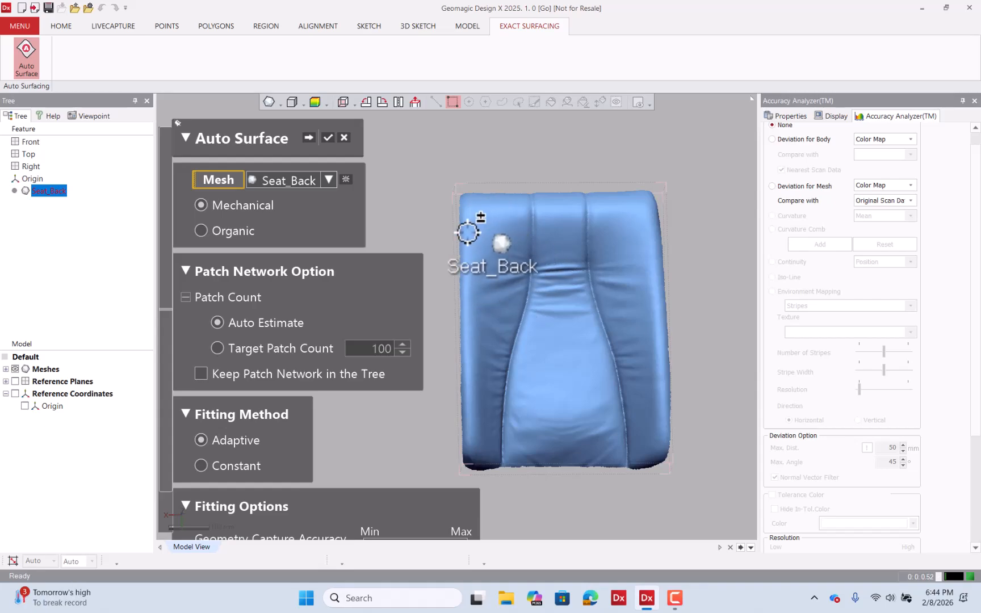
scroll(522, 234, "down", 1)
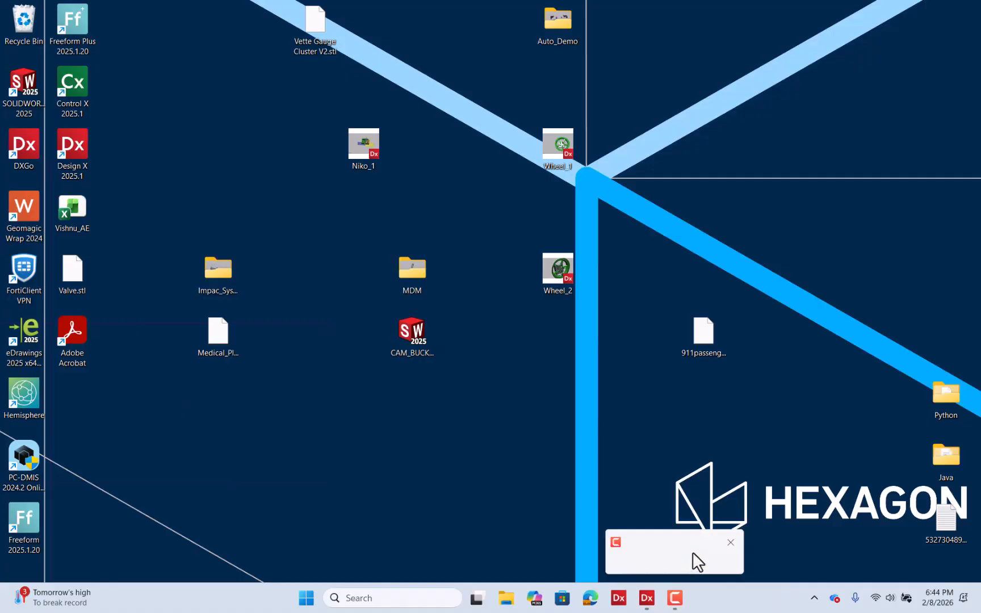
left_click(694, 560)
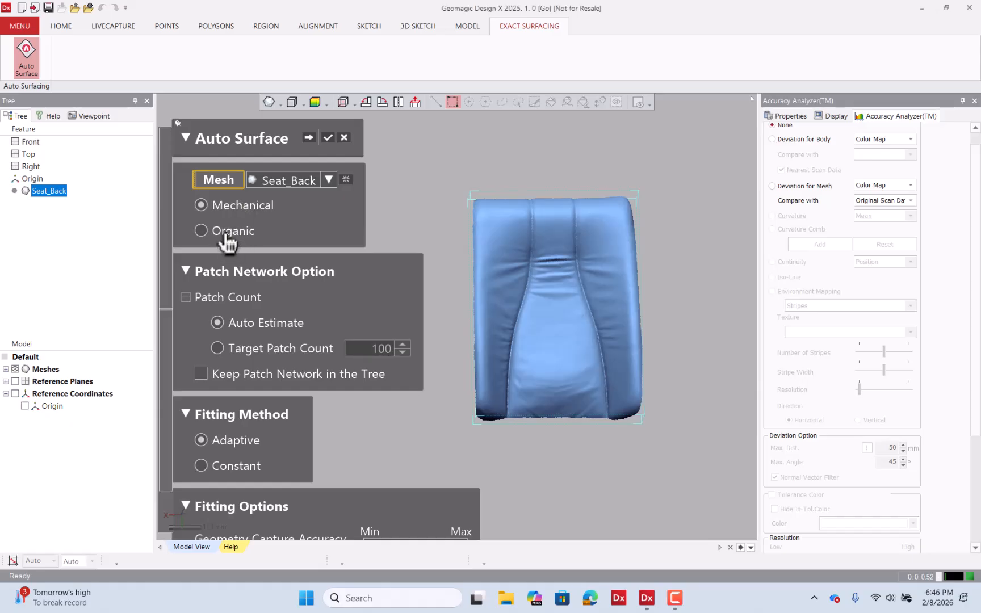
left_click(226, 237)
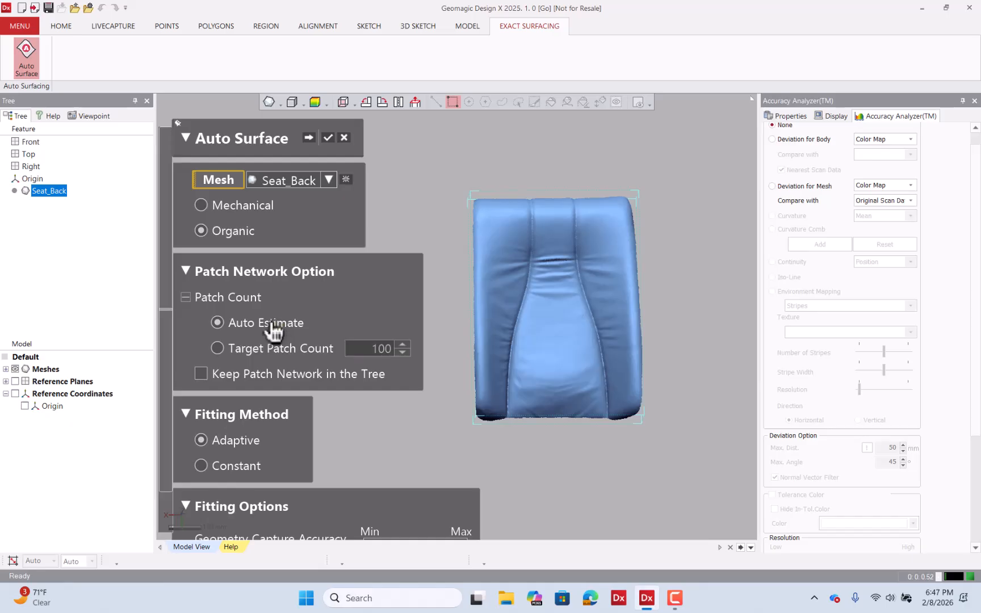
Switch the patch network to a target patch count of 800
left_click(217, 348)
double_click(377, 349)
type("800")
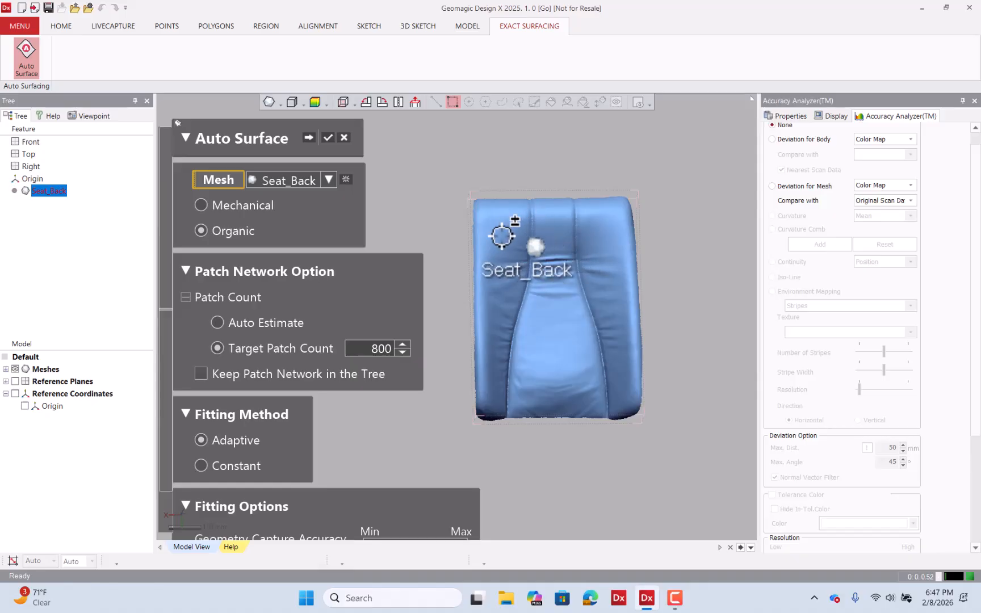
Compare the Constant and Adaptive fitting methods, select Adaptive, and generate the patch network on the mesh
left_click(209, 284)
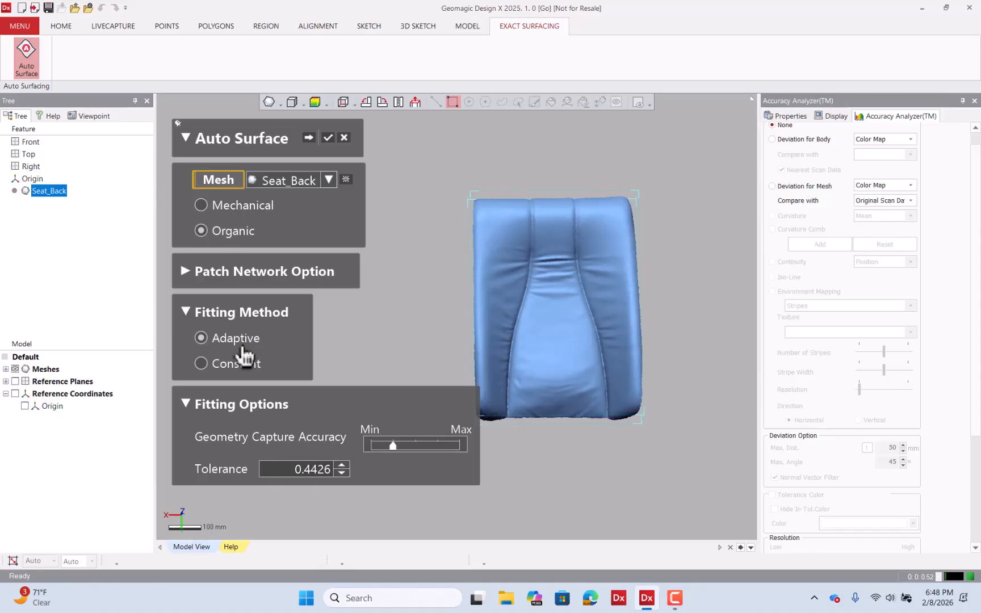
left_click(201, 364)
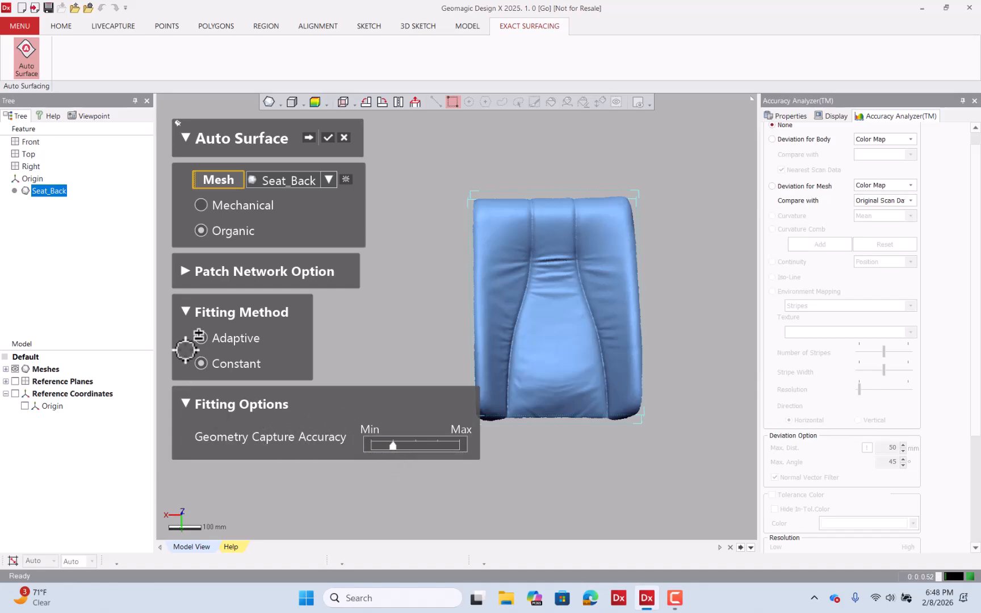
left_click(202, 338)
left_click(327, 137)
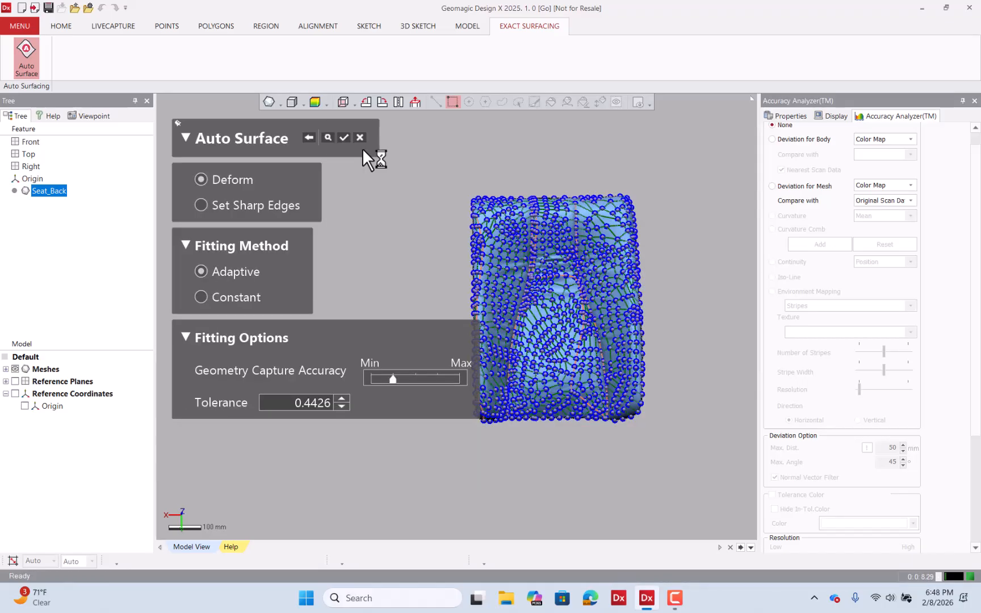
Check the curve network closely on the upper part of the seat back and fit the surface patches to it
scroll(568, 233, "up", 5)
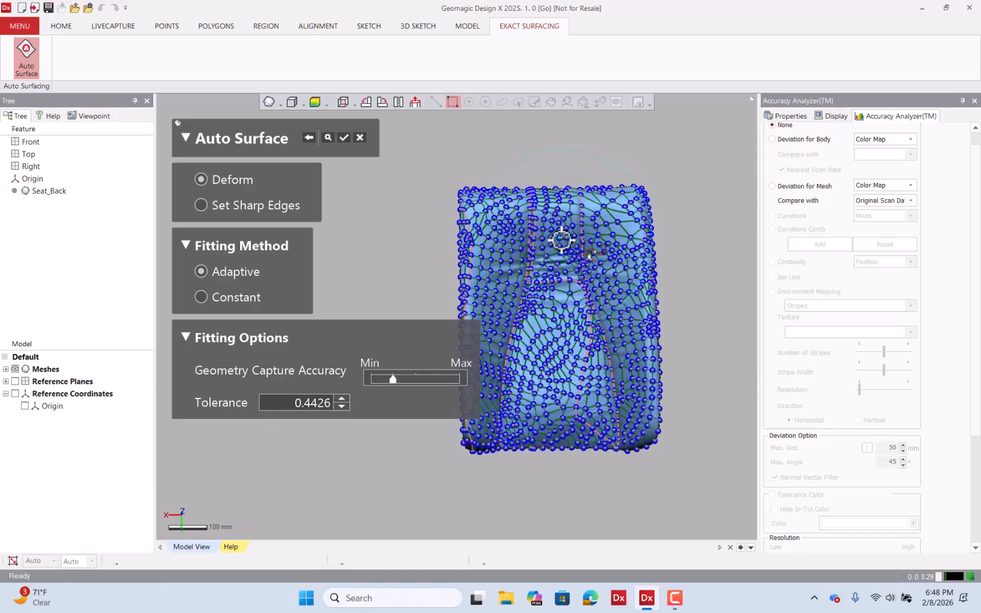
mouse_move(511, 157)
right_mouse_down()
mouse_move(525, 186)
mouse_move(526, 266)
mouse_move(499, 140)
right_mouse_up()
scroll(499, 140, "up", 5)
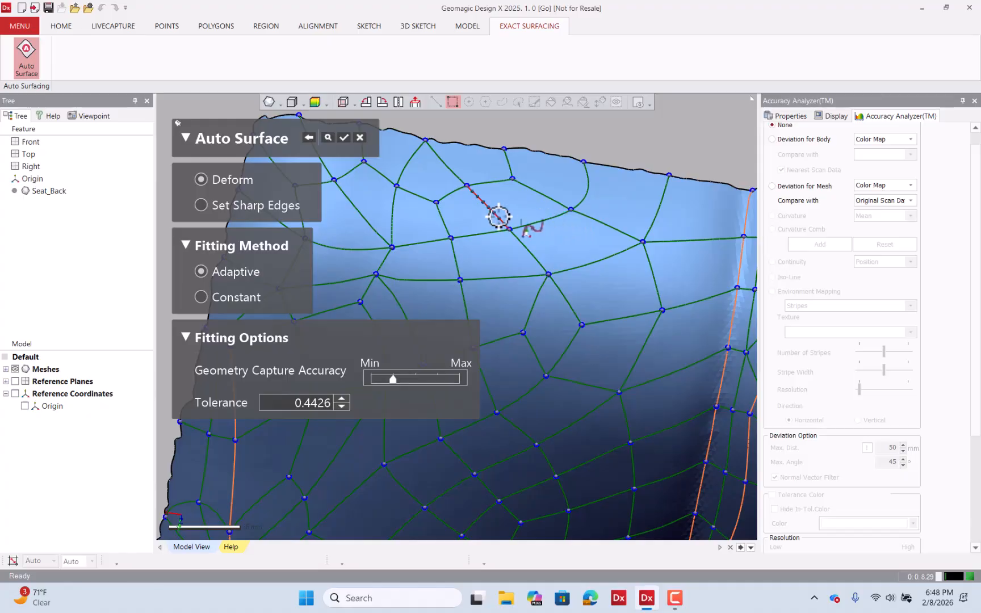
scroll(498, 214, "up", 3)
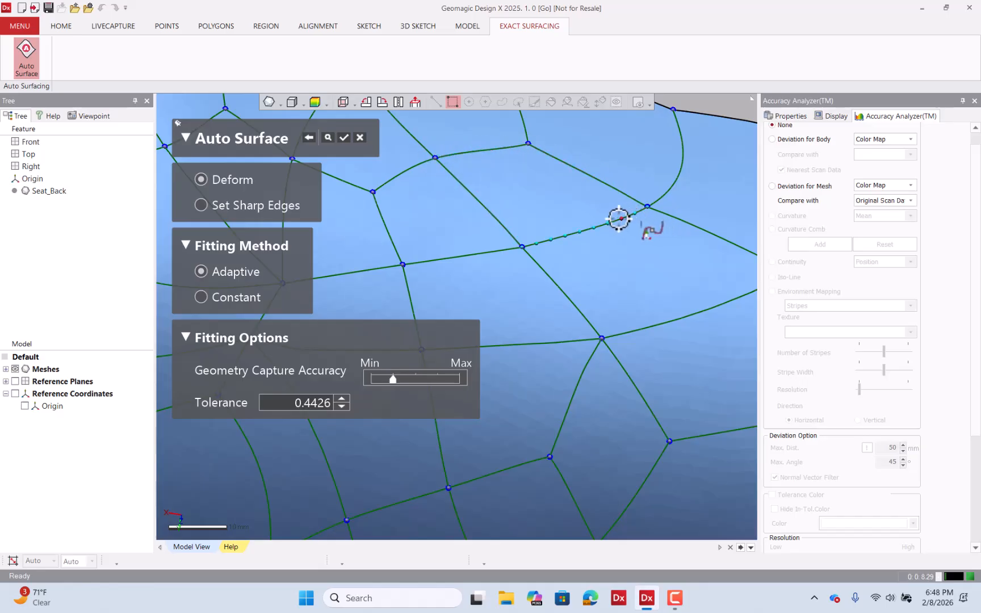
scroll(554, 256, "down", 10)
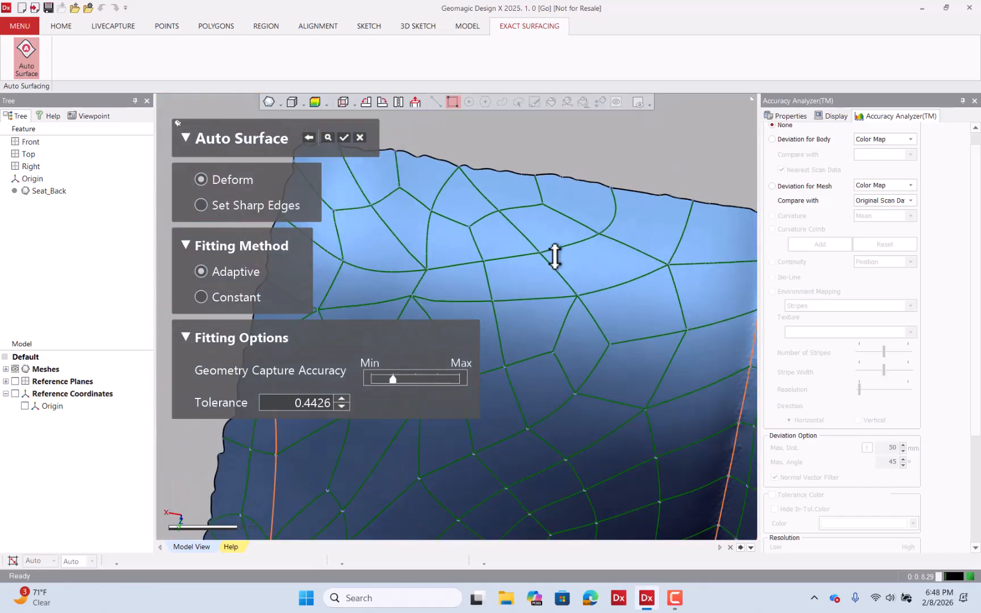
right_click_drag(530, 229, 538, 137)
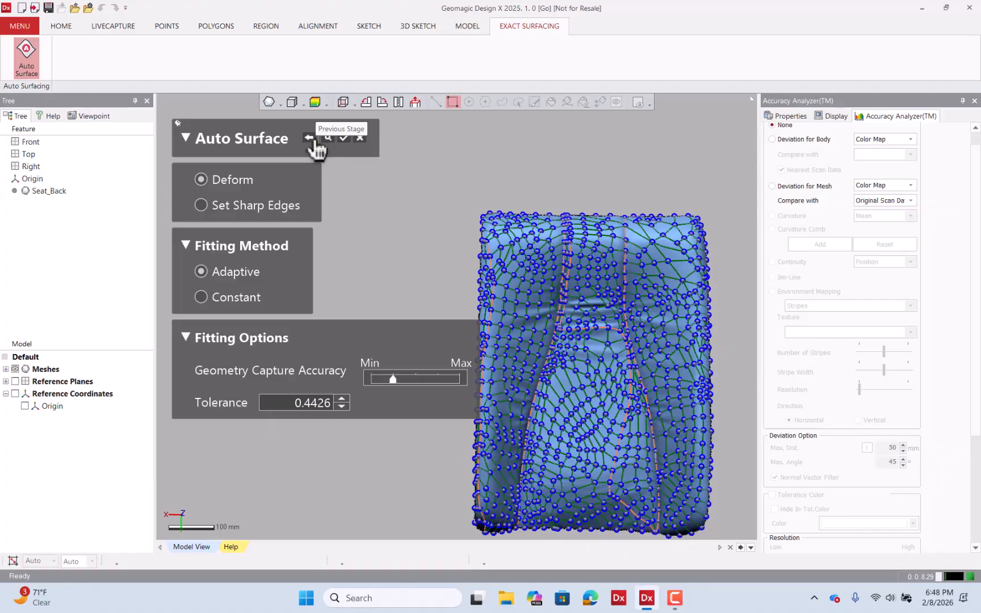
left_click(344, 137)
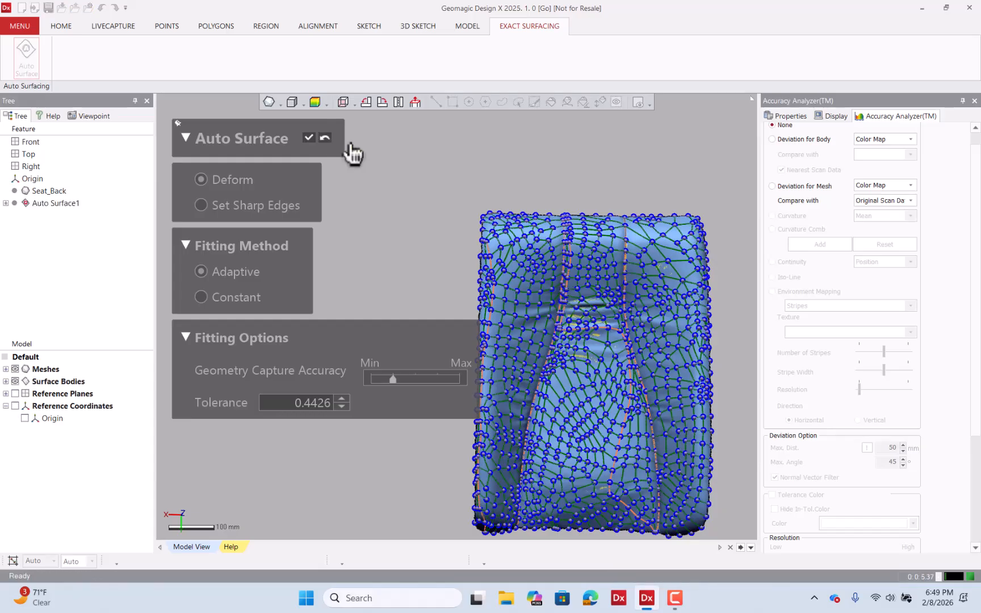
Hide the meshes to isolate the fitted surface body and finish the Auto Surface command
left_click(16, 369)
right_click_drag(586, 324, 546, 233)
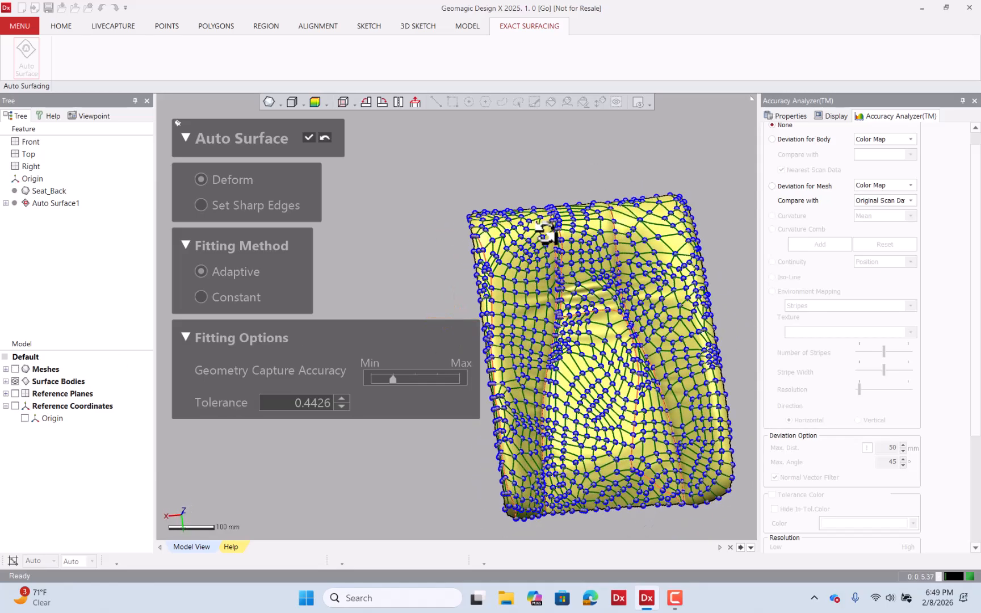
left_click(315, 103)
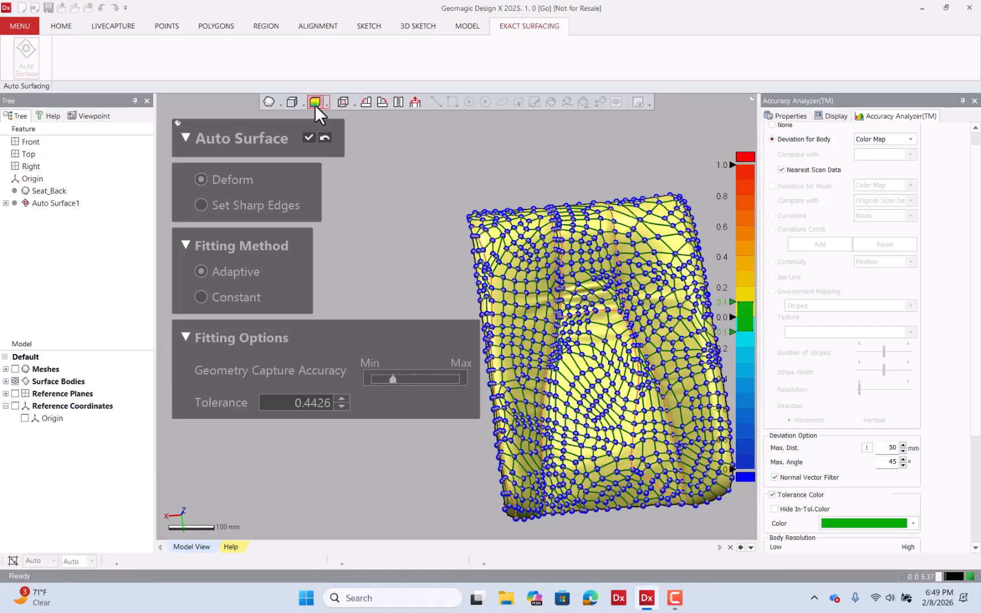
left_click(308, 137)
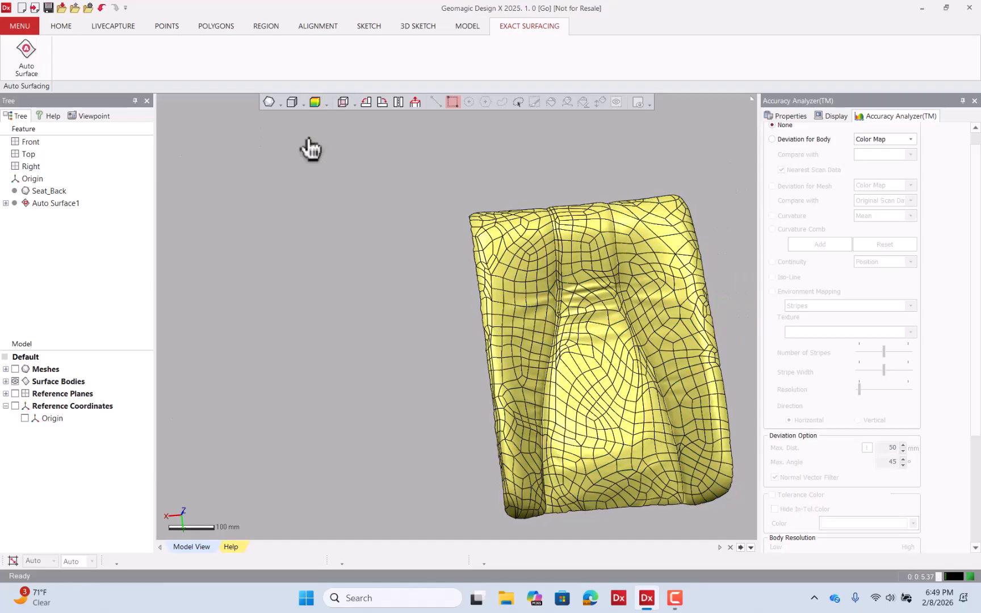
Show the Deviation for Body color map comparing the auto surface with the scan data
left_click(314, 103)
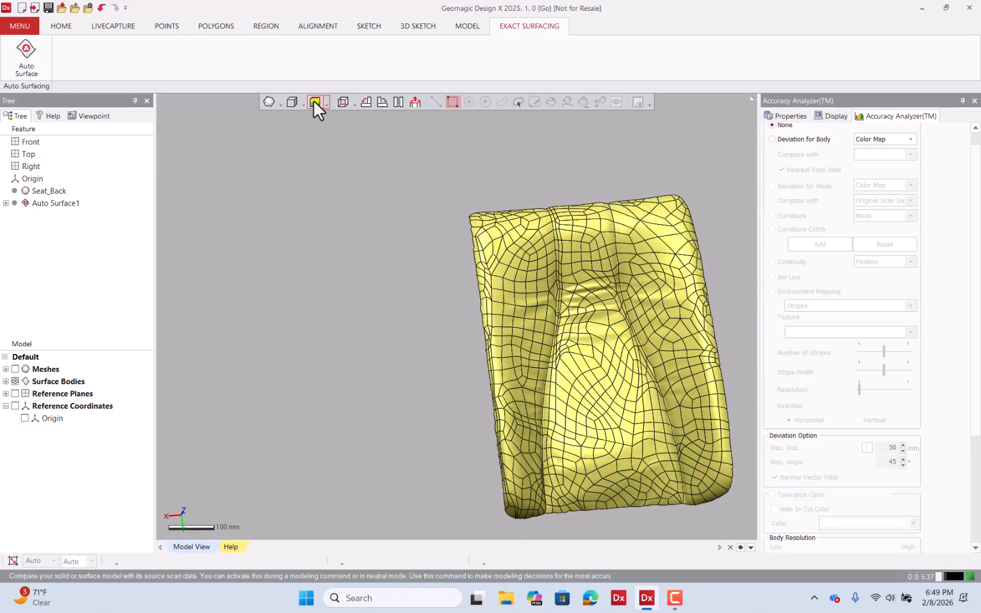
mouse_move(330, 148)
right_mouse_down()
mouse_move(421, 318)
mouse_move(421, 207)
right_mouse_up()
scroll(421, 208, "down", 2)
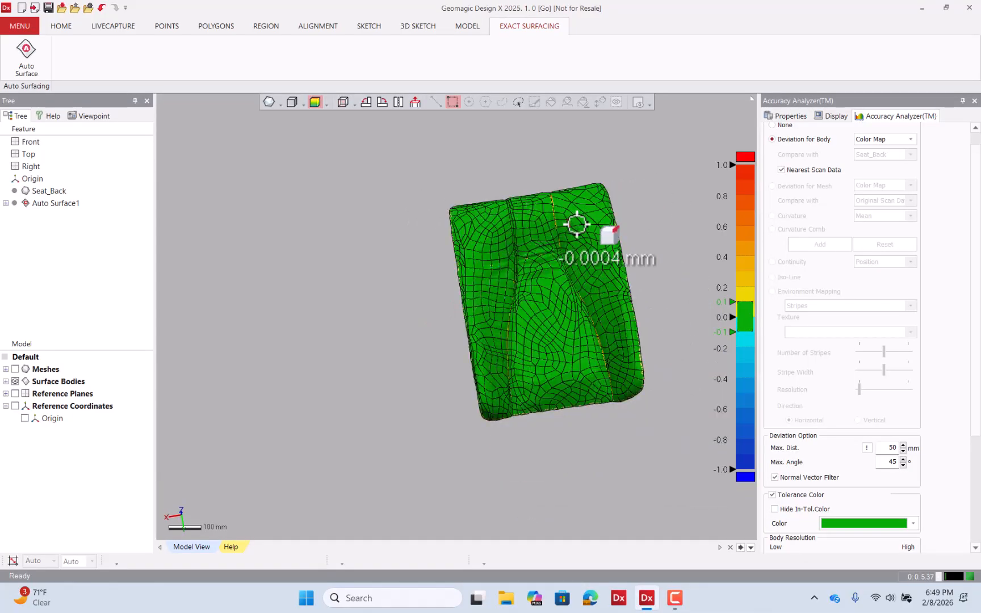
Display the surface body shaded without edges and examine the deviation colors across the seat back
left_click(303, 104)
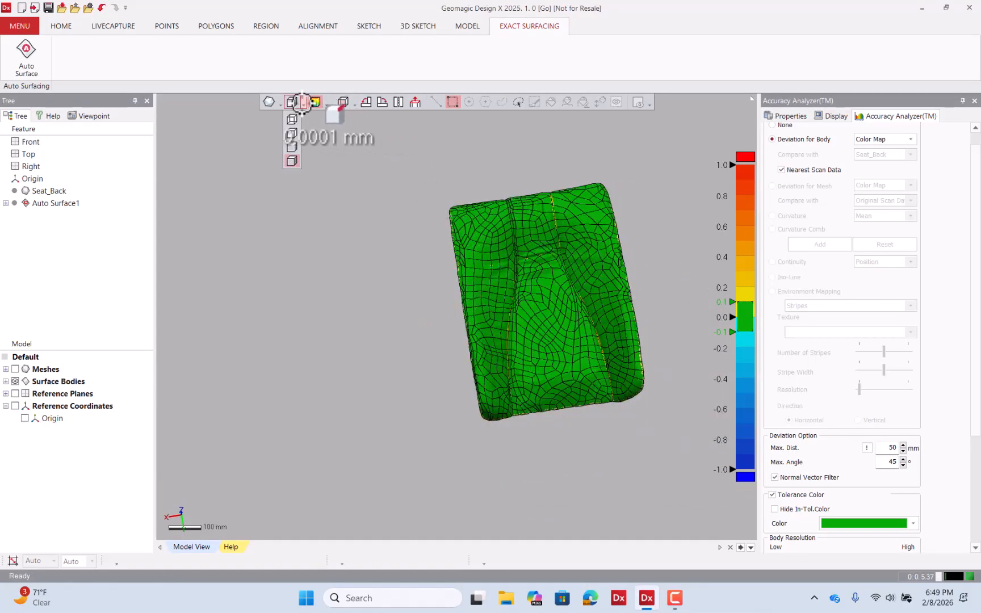
left_click(292, 147)
scroll(505, 227, "up", 5)
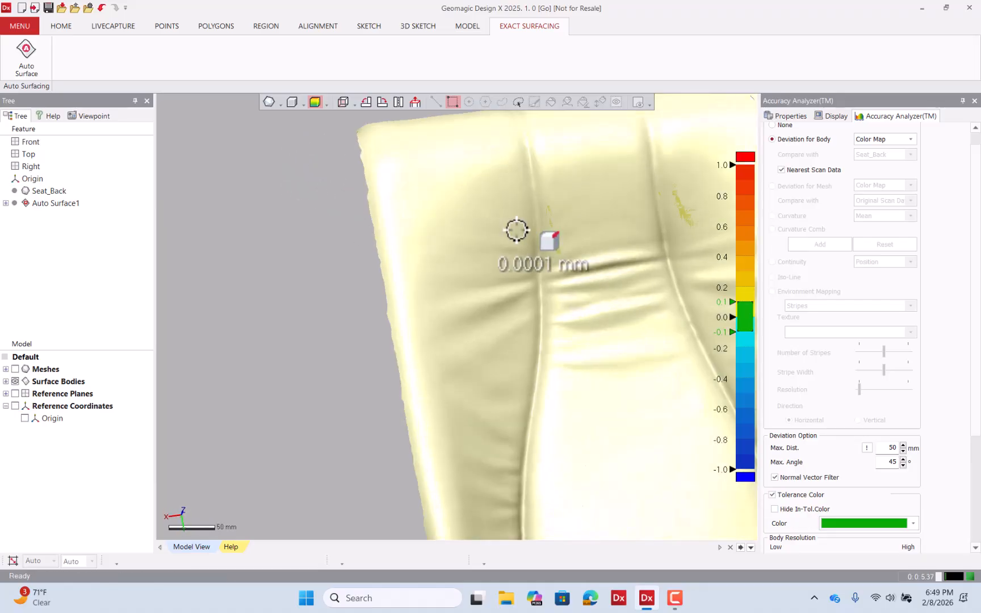
mouse_move(516, 229)
right_mouse_down()
mouse_move(465, 177)
mouse_move(464, 216)
mouse_move(368, 245)
right_mouse_up()
scroll(461, 185, "down", 3)
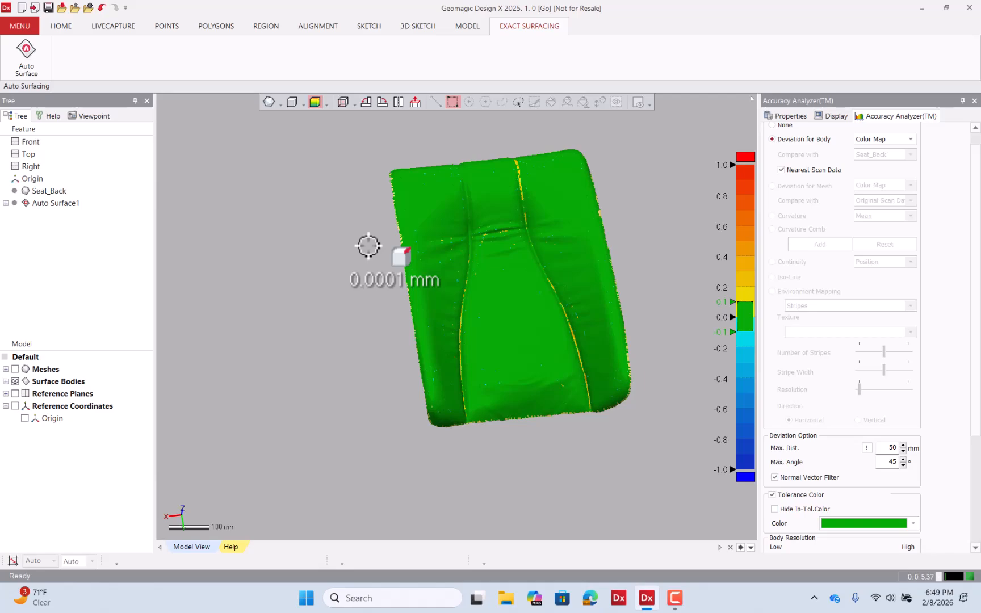
Turn off the deviation color map and open the export dialog for the Auto Surface1 surface body
left_click(315, 103)
right_click_drag(429, 278, 431, 192)
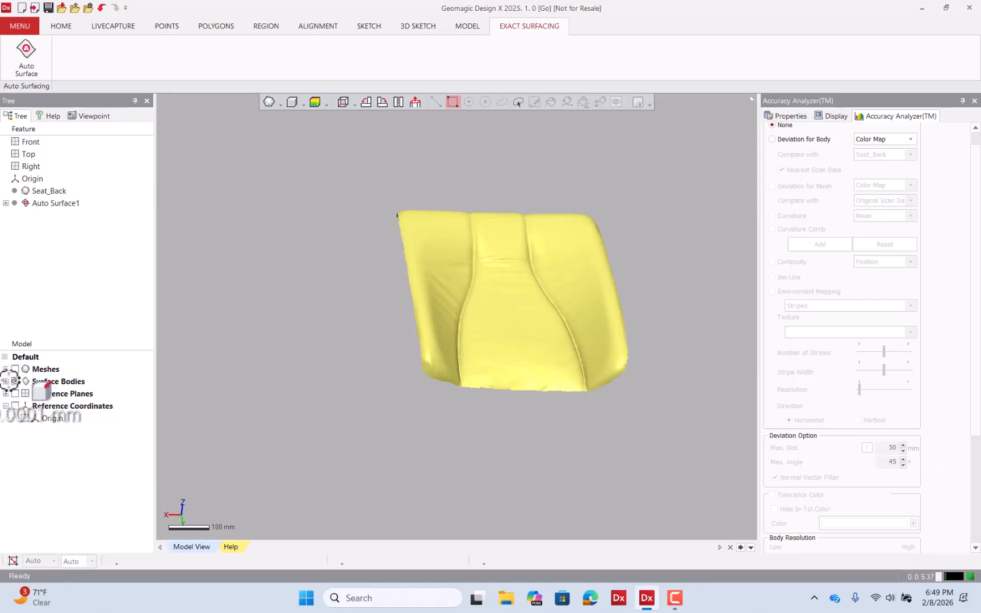
left_click(6, 380)
left_click(52, 393)
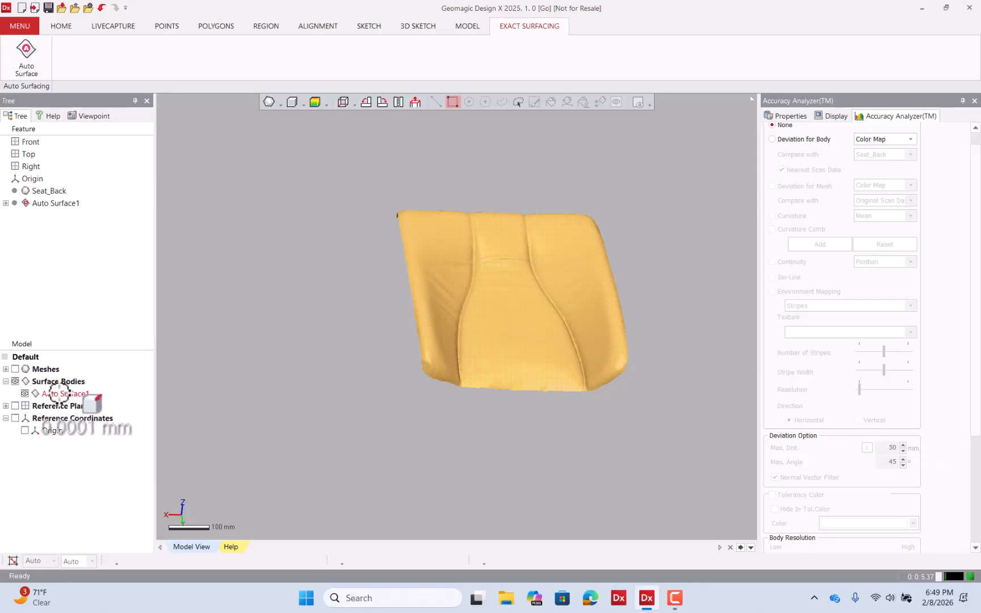
right_click(59, 393)
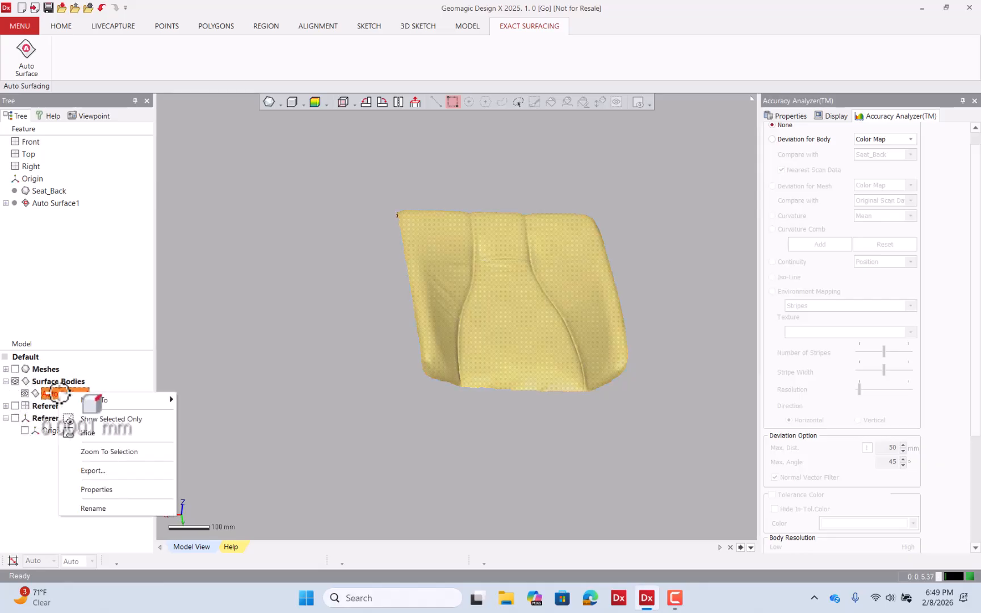
left_click(114, 467)
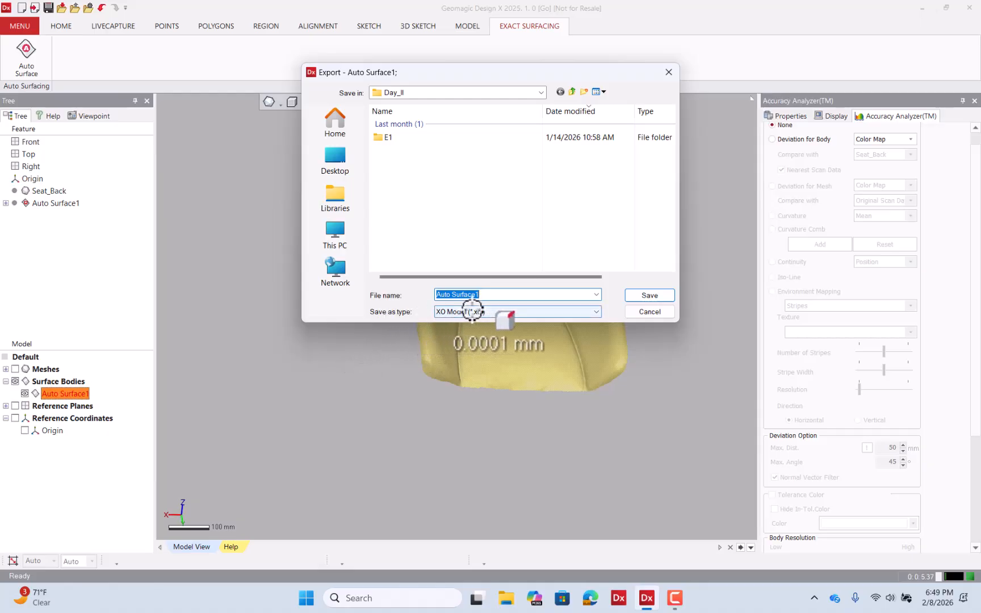
Export the surface body to the Day_III folder as a STEP file (*.stp) named Seat_Back
left_click(483, 311)
left_click(568, 97)
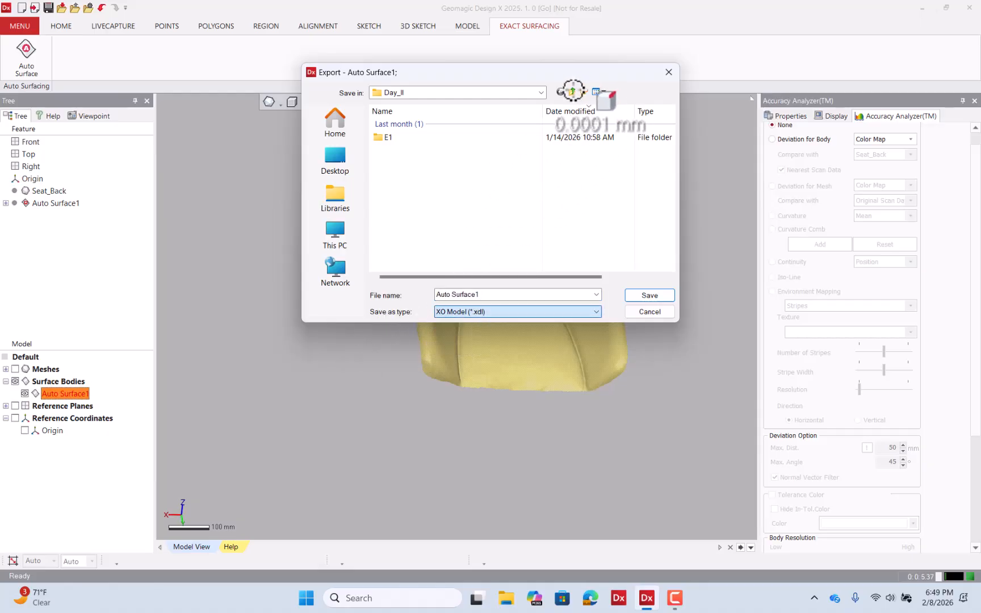
left_click(571, 93)
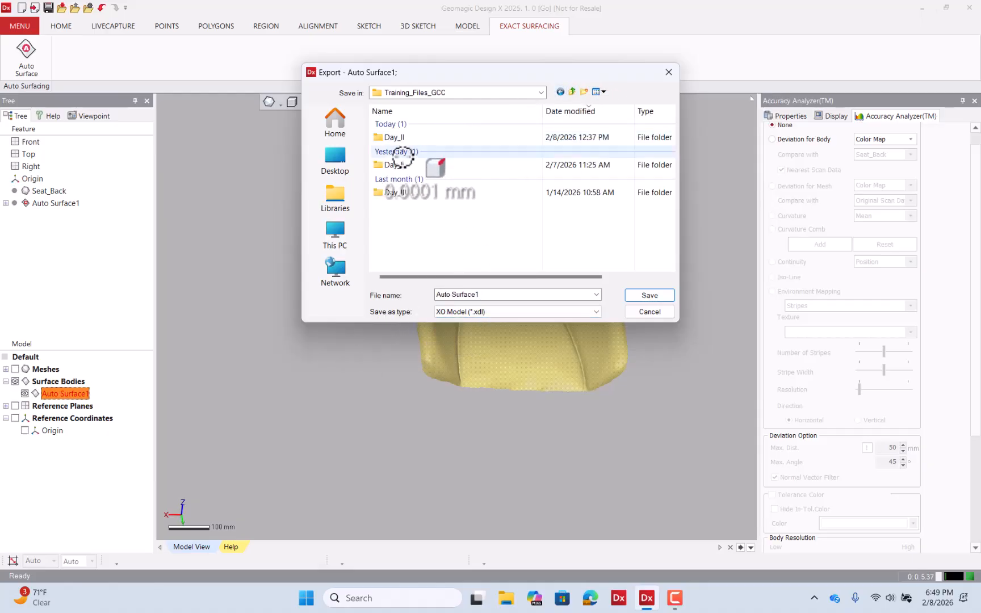
double_click(411, 193)
left_click(500, 311)
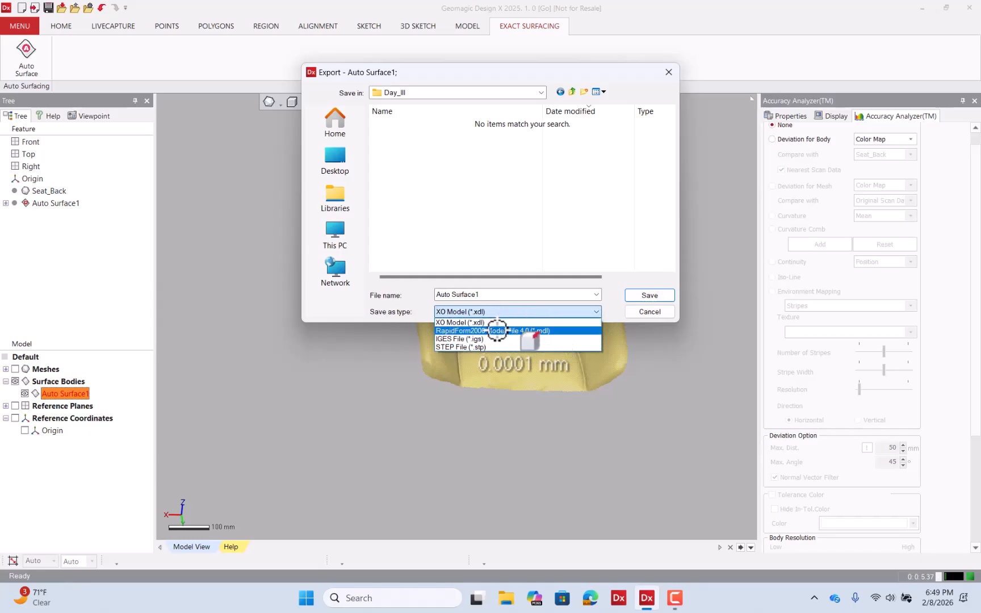
left_click(494, 344)
left_click(491, 295)
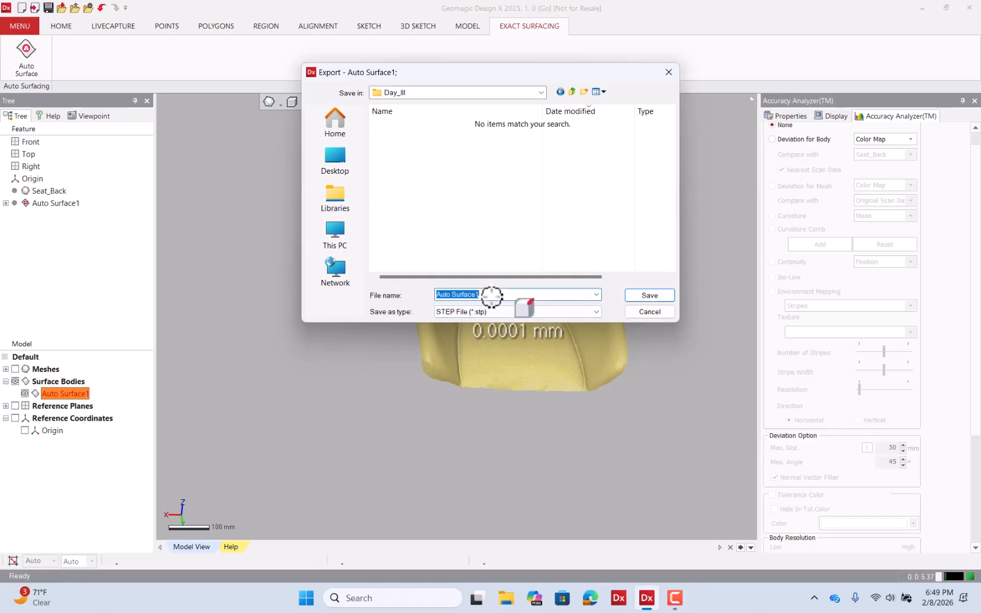
type("Seat")
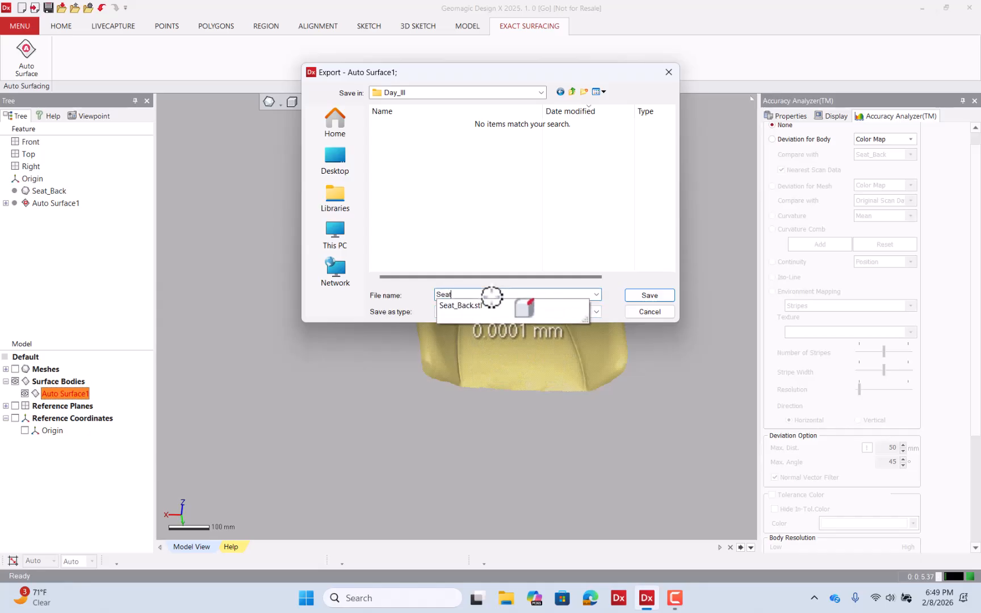
type("_Back")
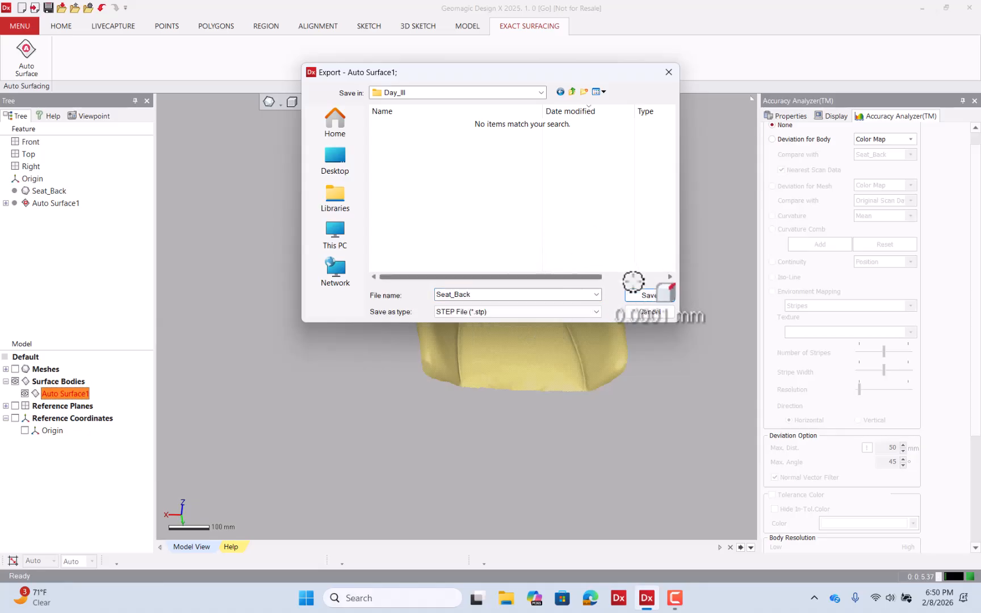
left_click(646, 295)
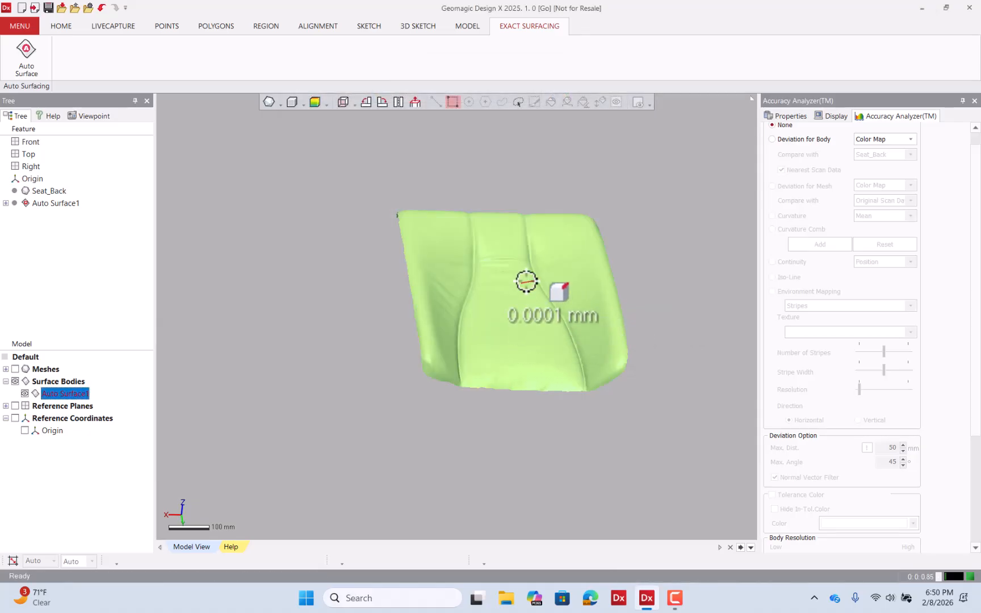
Edit the Auto Surface1 feature, return to its first stage and change the surfacing type to Mechanical
right_click_drag(526, 281, 558, 271)
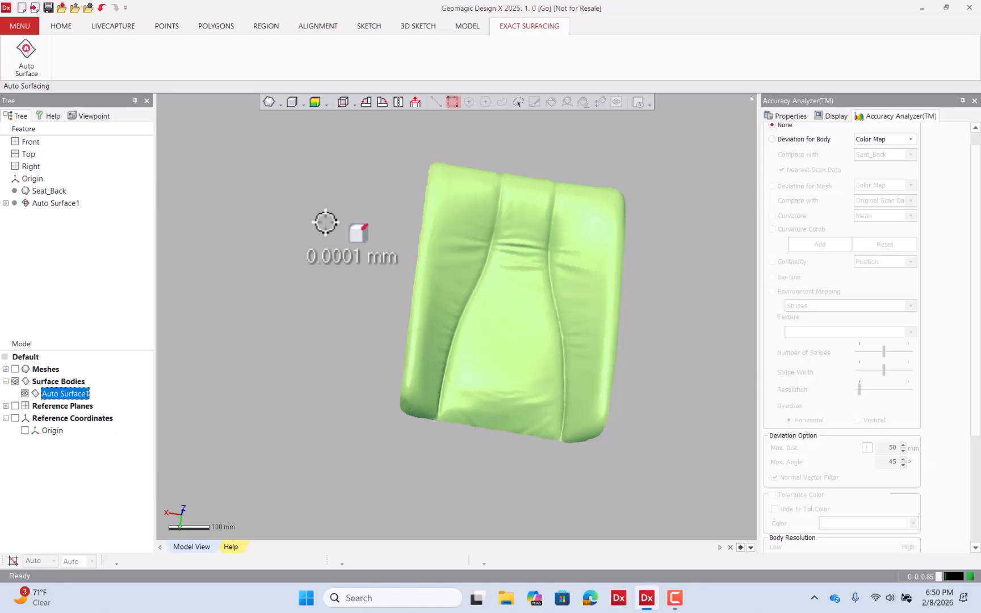
left_click(70, 204)
right_click(70, 204)
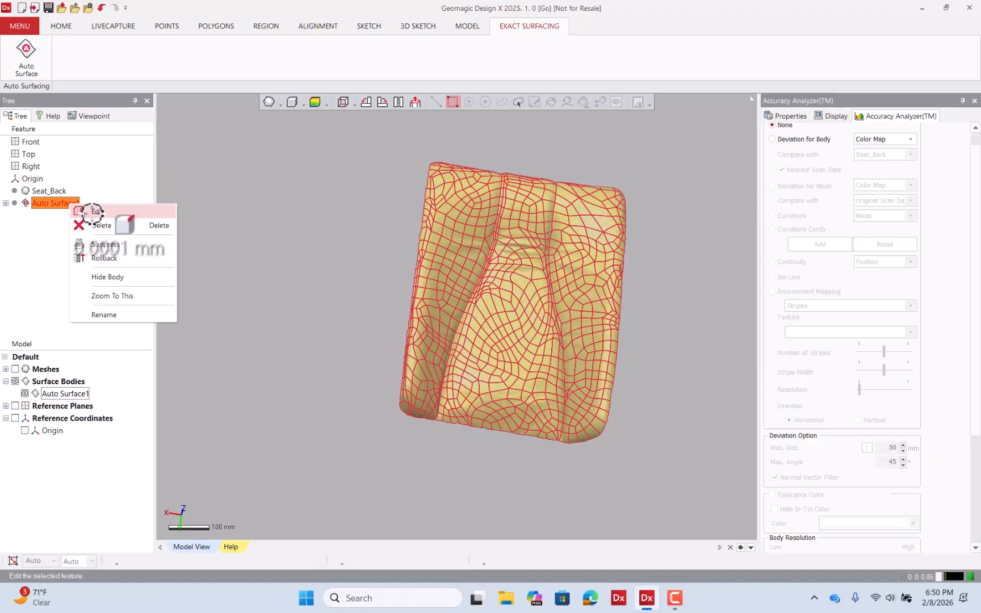
left_click(104, 222)
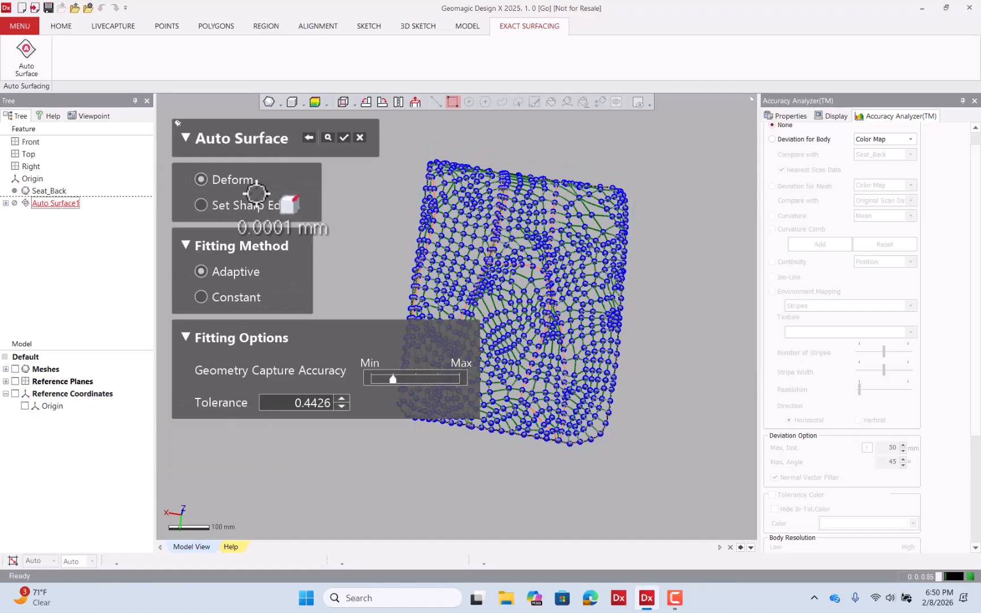
left_click(310, 138)
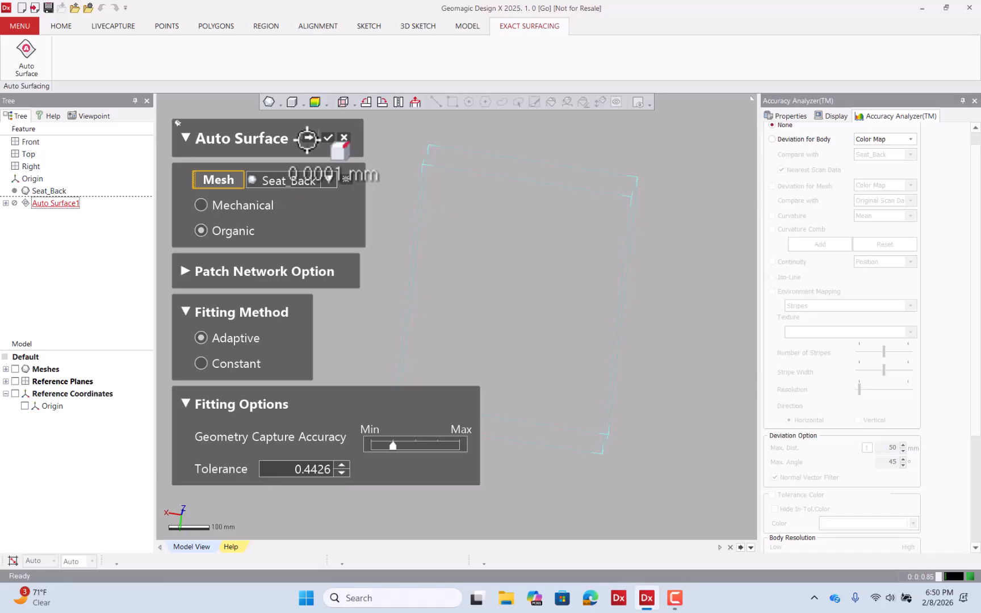
left_click(252, 208)
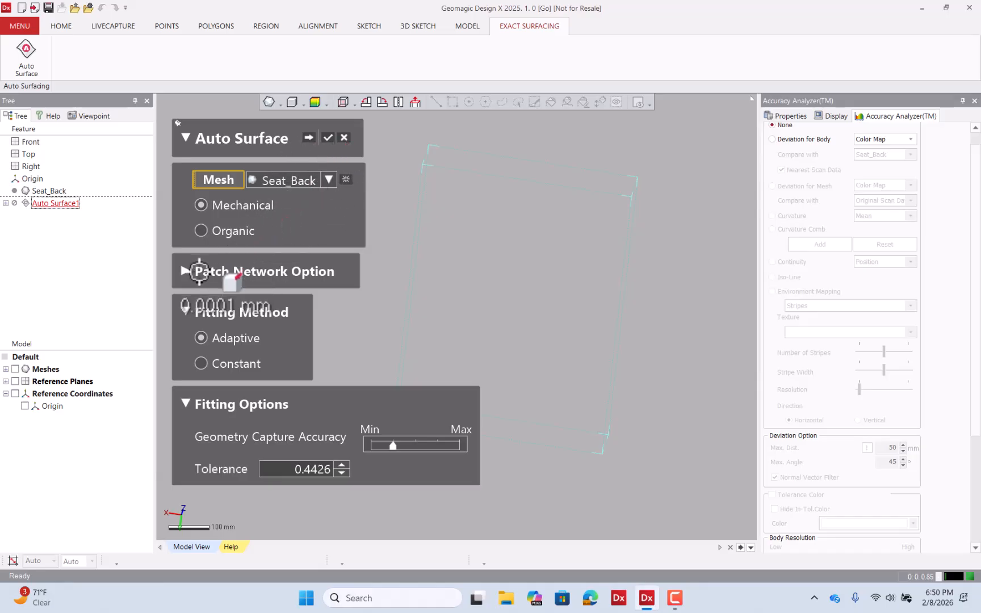
Set the Target Patch Count to 2,000 in the patch network options and generate the new patch network
left_click(201, 272)
left_click(374, 355)
type("2")
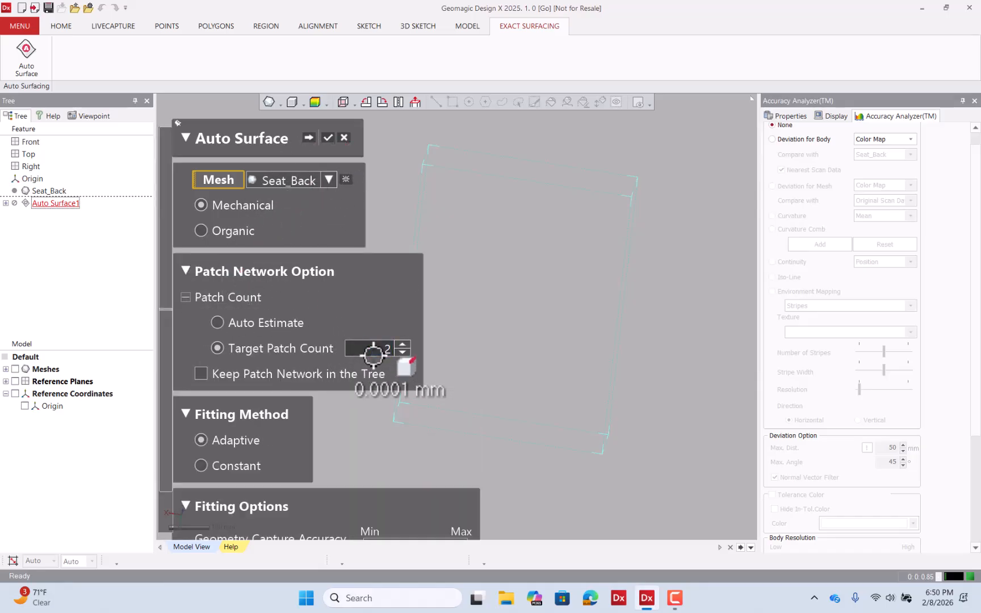
type(",000")
key("Return")
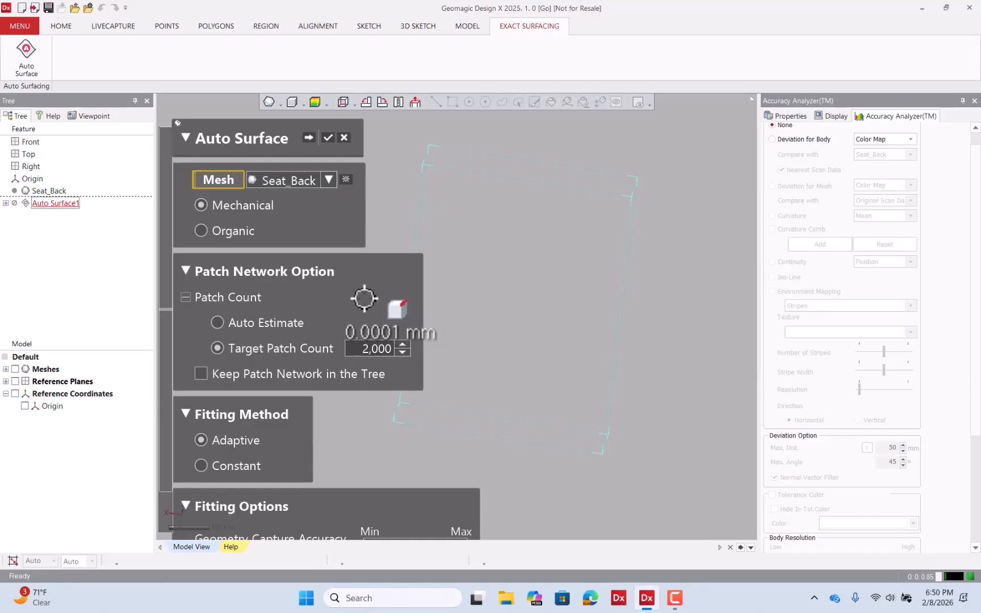
left_click(309, 137)
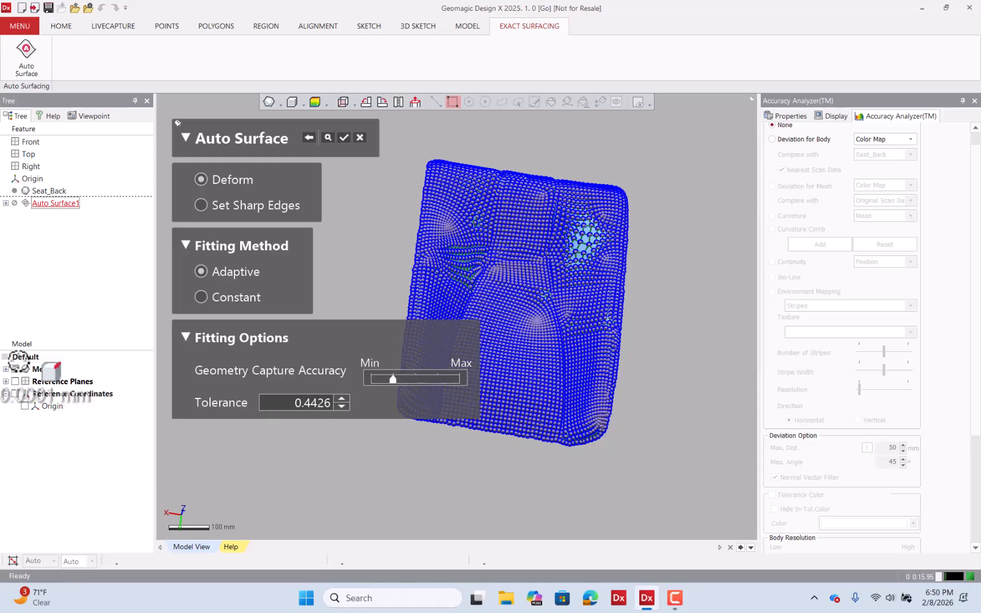
Examine the regenerated patch network up close around the creases and central panel of the seat back
scroll(515, 219, "up", 6)
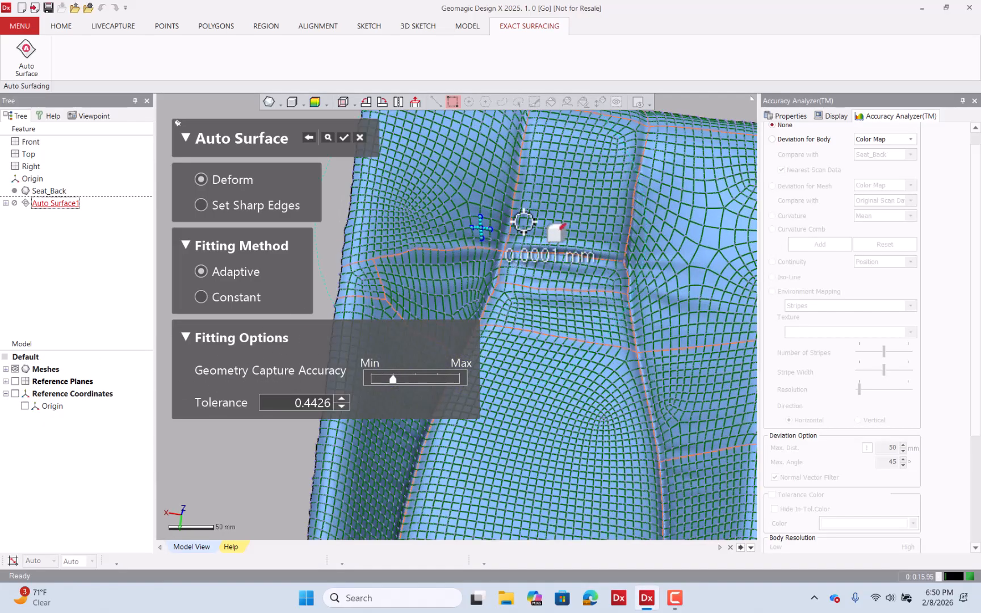
right_click_drag(530, 222, 510, 217)
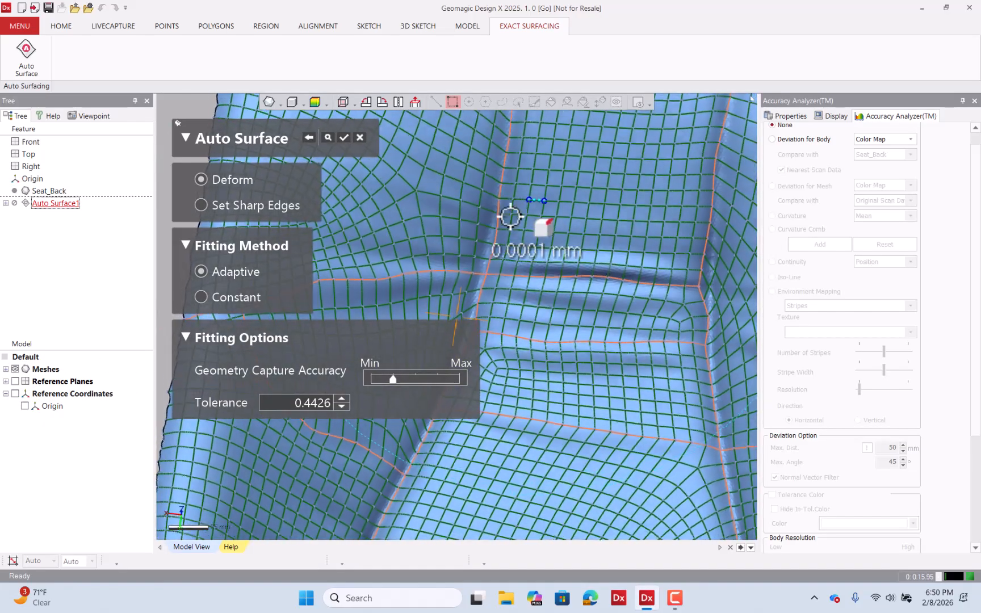
scroll(510, 209, "down", 1)
scroll(509, 208, "down", 5)
right_click_drag(531, 261, 523, 329)
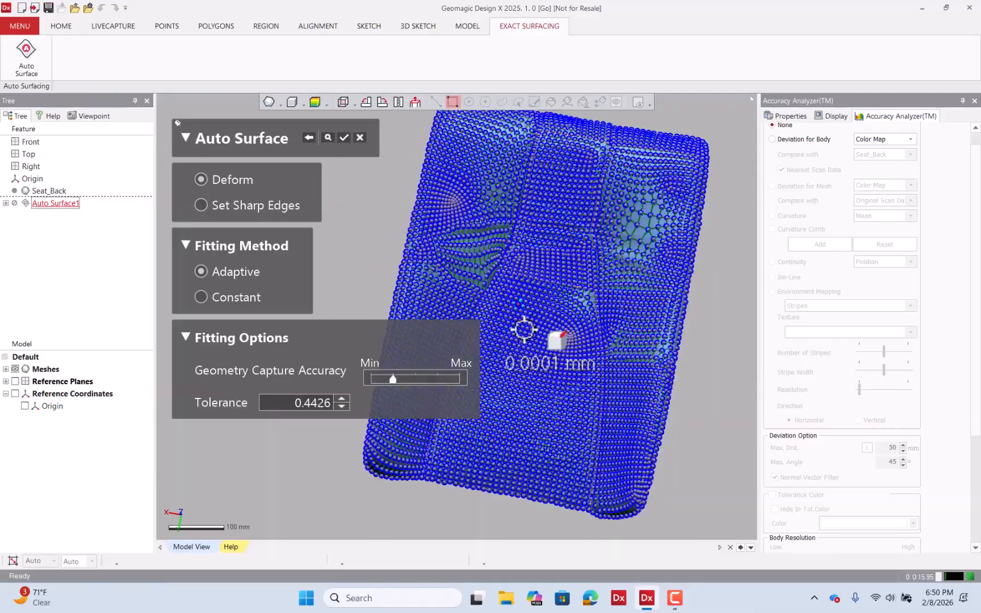
scroll(549, 378, "up", 6)
scroll(549, 378, "down", 1)
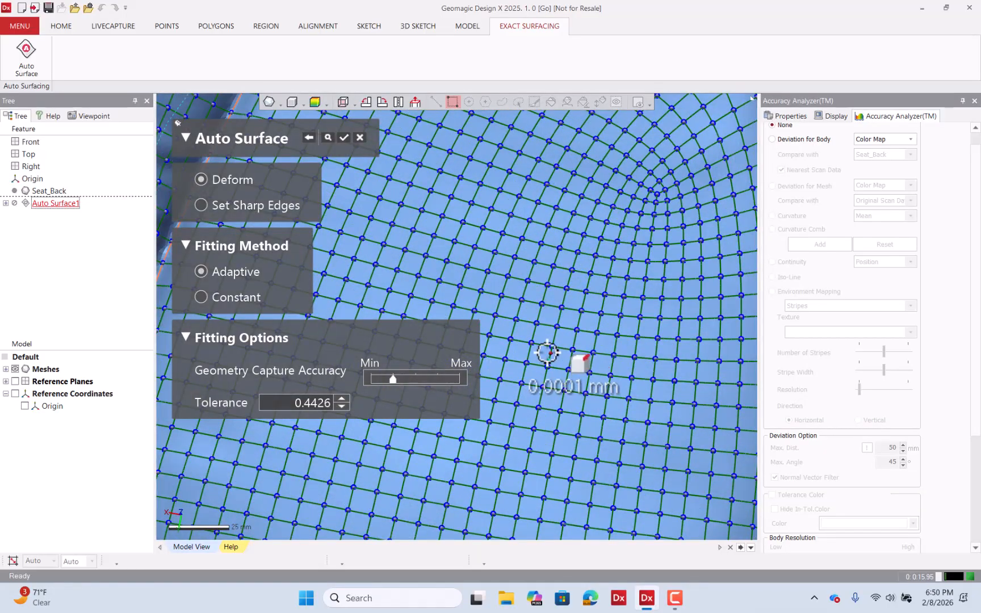
scroll(548, 350, "down", 5)
right_click_drag(548, 350, 546, 339)
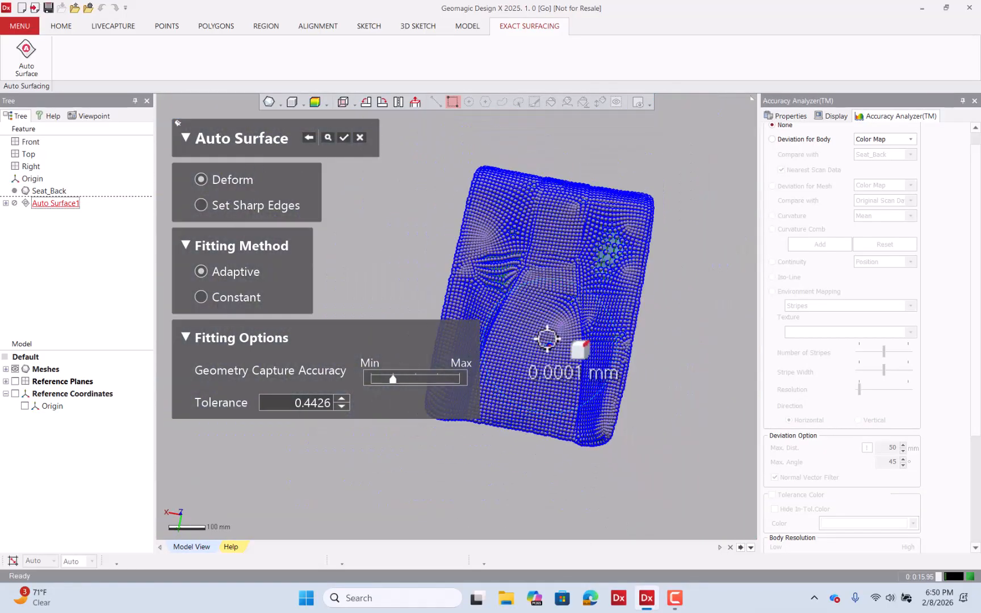
Accept the edited Auto Surface and hide the meshes to isolate the new surface body
left_click(344, 137)
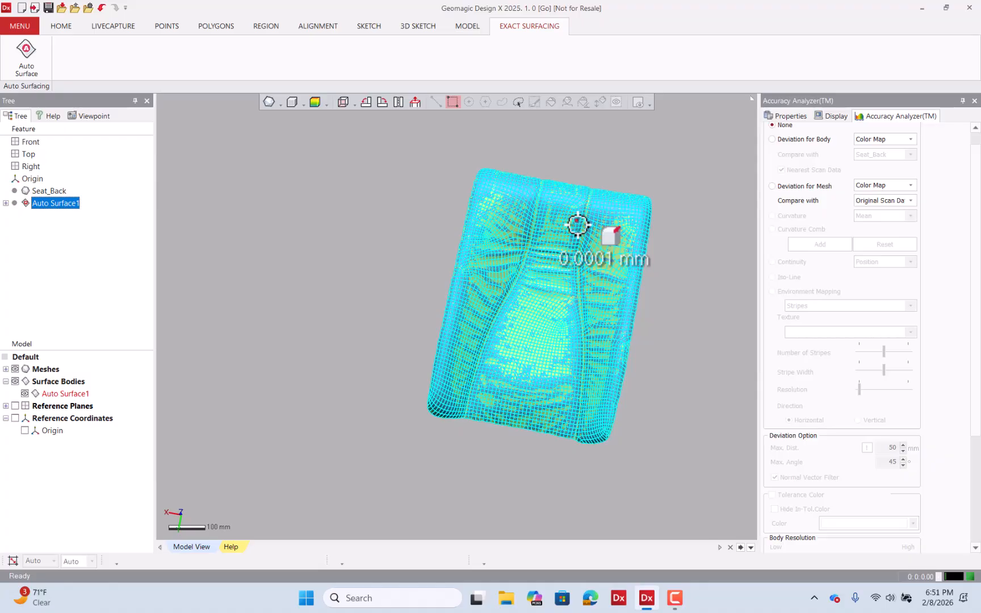
left_click(281, 180)
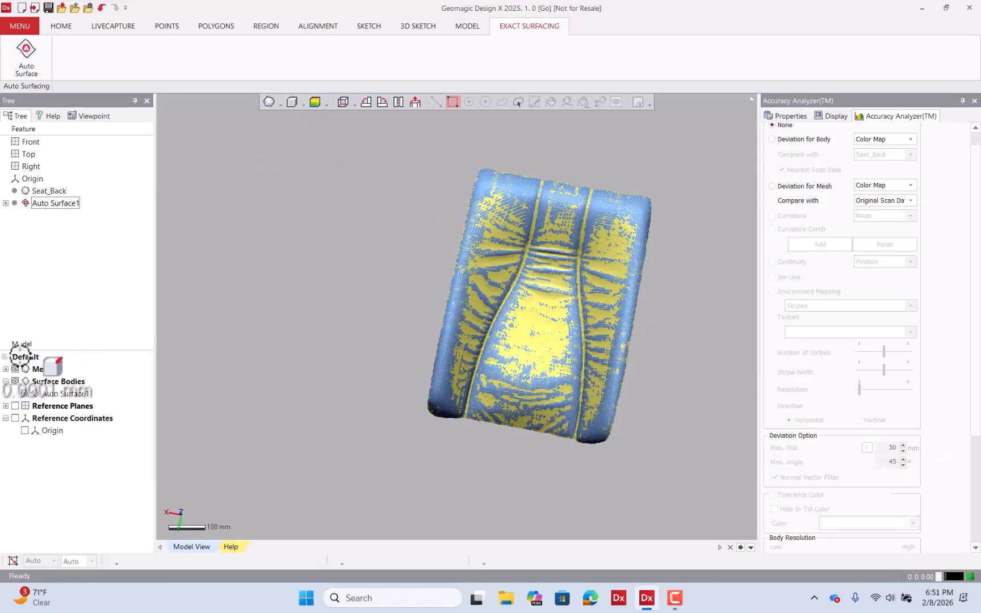
left_click(15, 369)
Display the surface body shaded with visible edges and examine its patch layout across the seat back
scroll(573, 262, "up", 5)
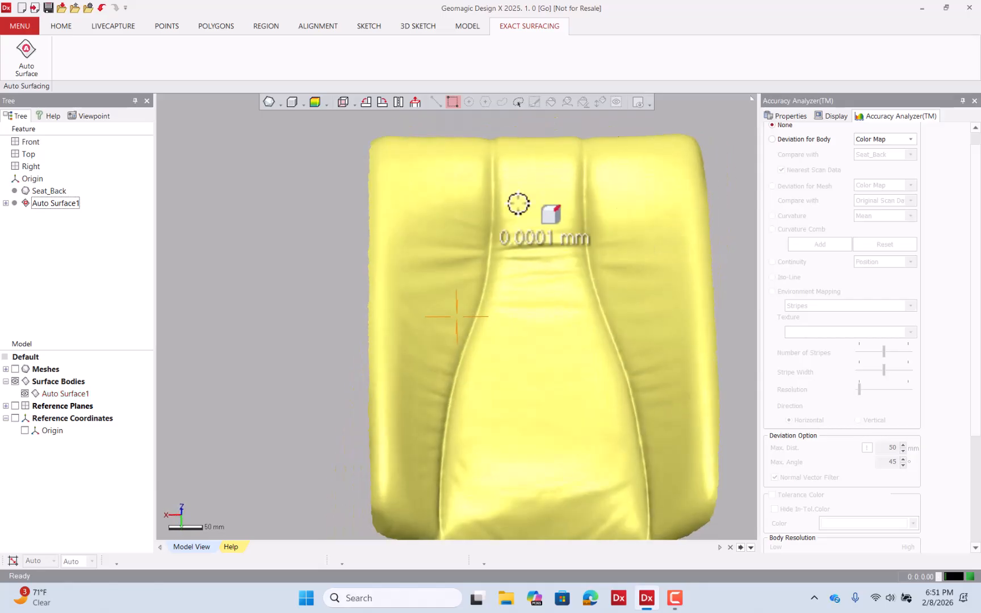
left_click(303, 104)
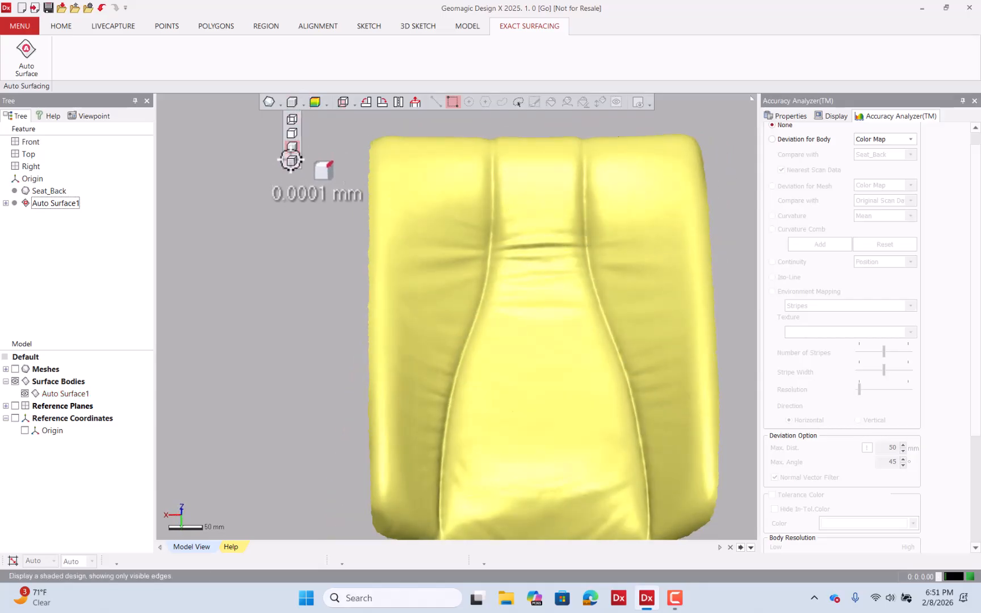
left_click(291, 159)
scroll(515, 254, "up", 5)
right_click_drag(515, 256, 508, 348)
scroll(484, 271, "down", 5)
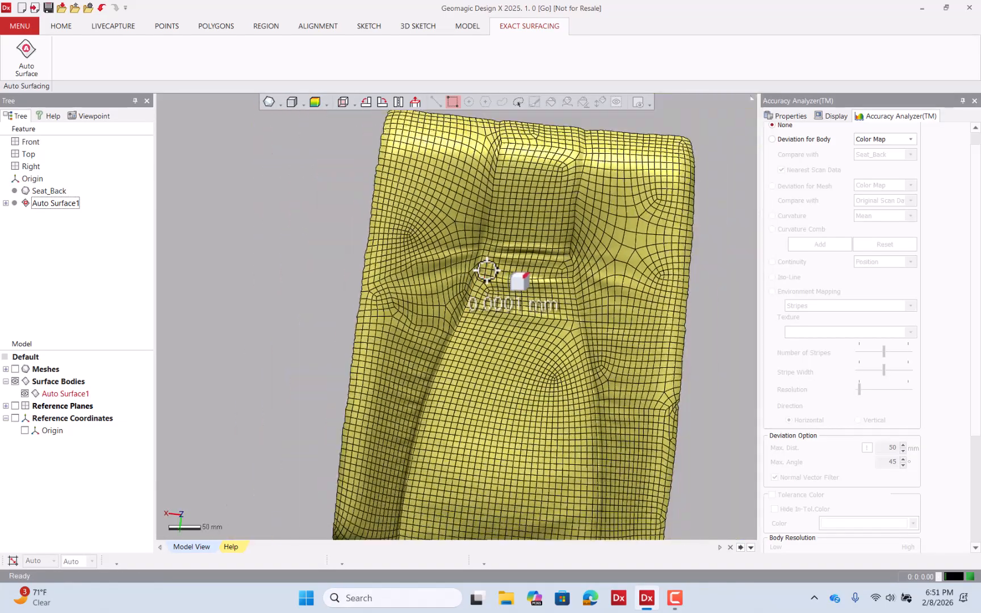
scroll(487, 271, "down", 3)
right_click_drag(485, 276, 475, 318)
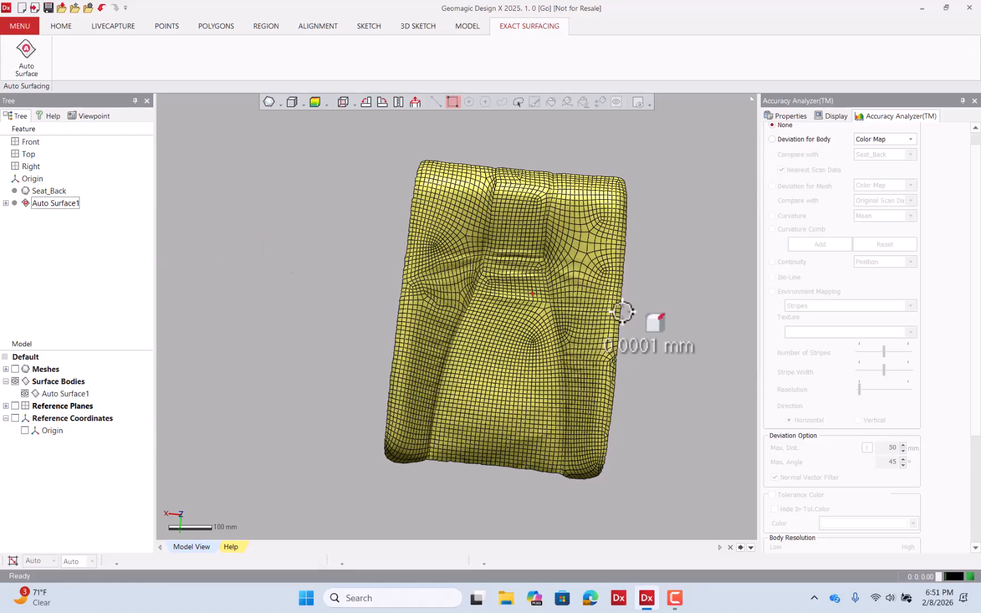
right_click_drag(505, 282, 545, 233)
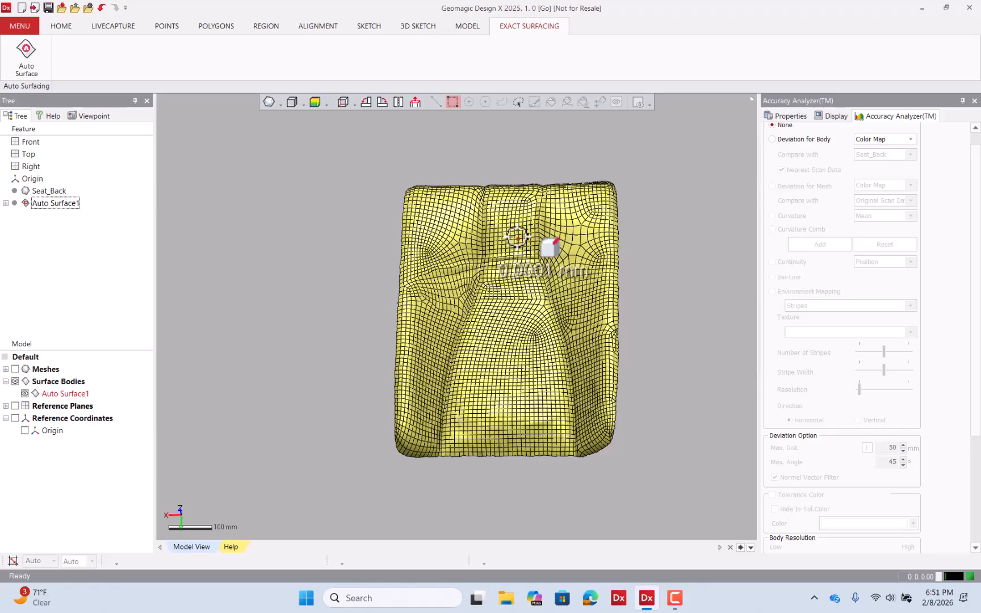